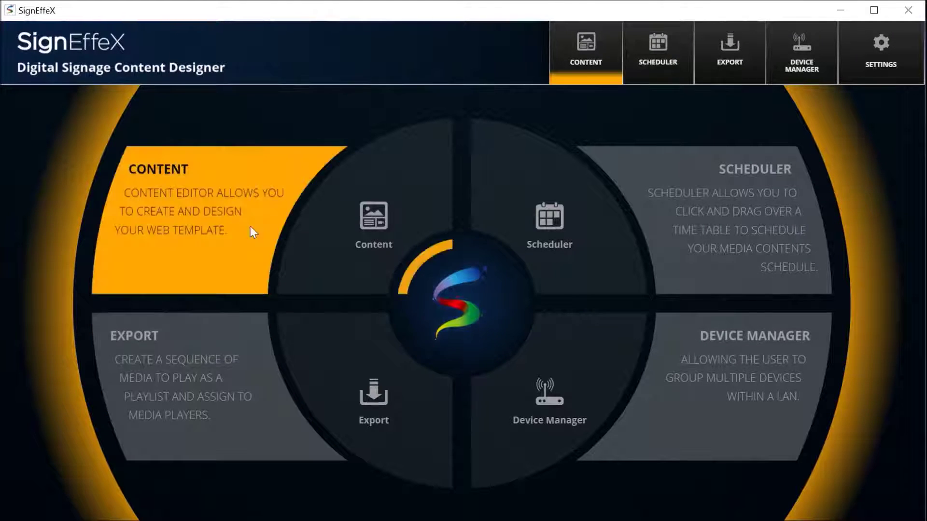
{"action": "left_click", "coordinate": [210, 215]}
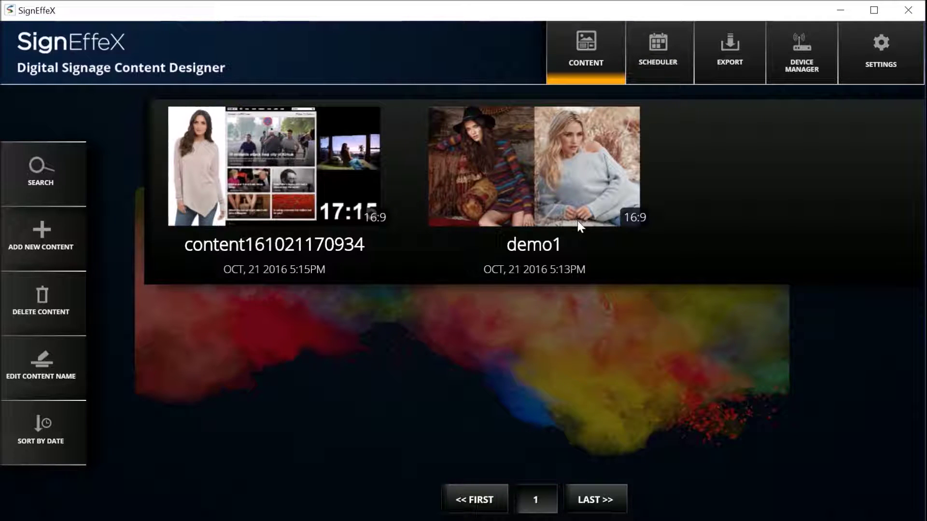
{"action": "left_click", "coordinate": [67, 193]}
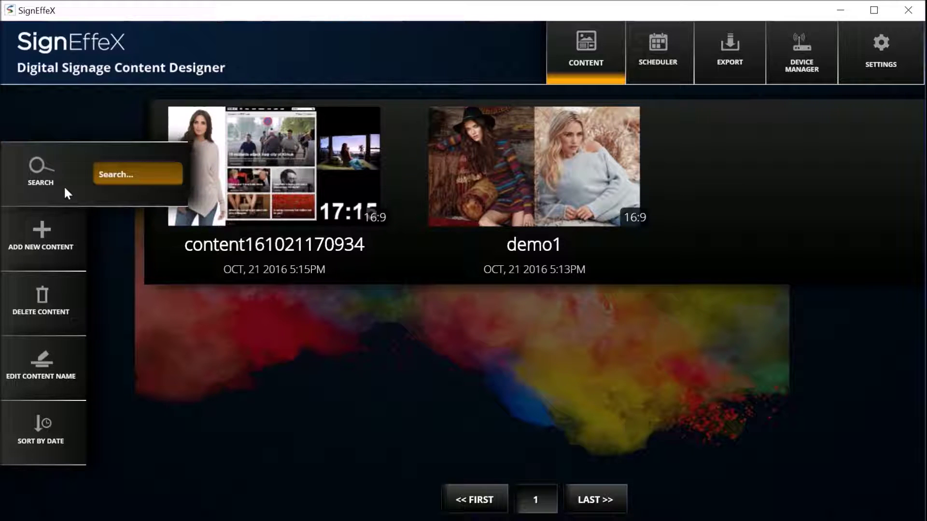
{"action": "left_click", "coordinate": [54, 416]}
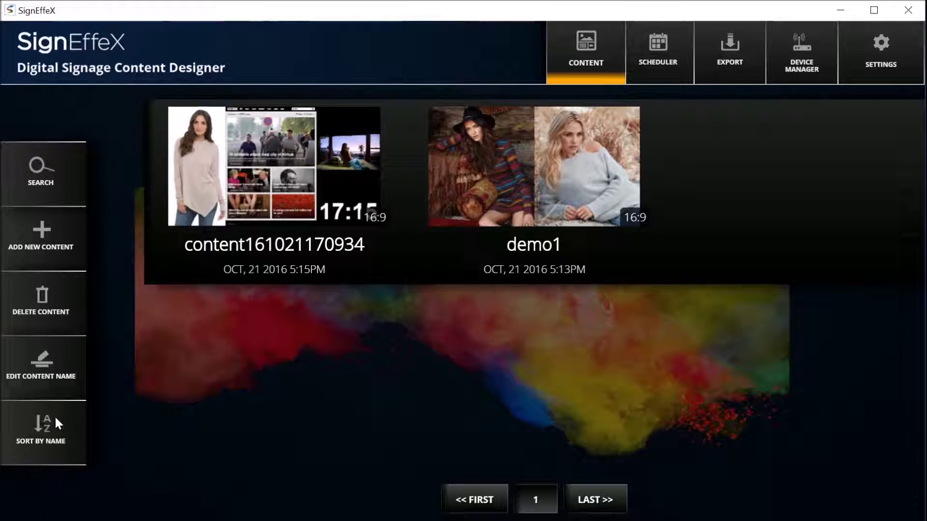
{"action": "left_click", "coordinate": [54, 415]}
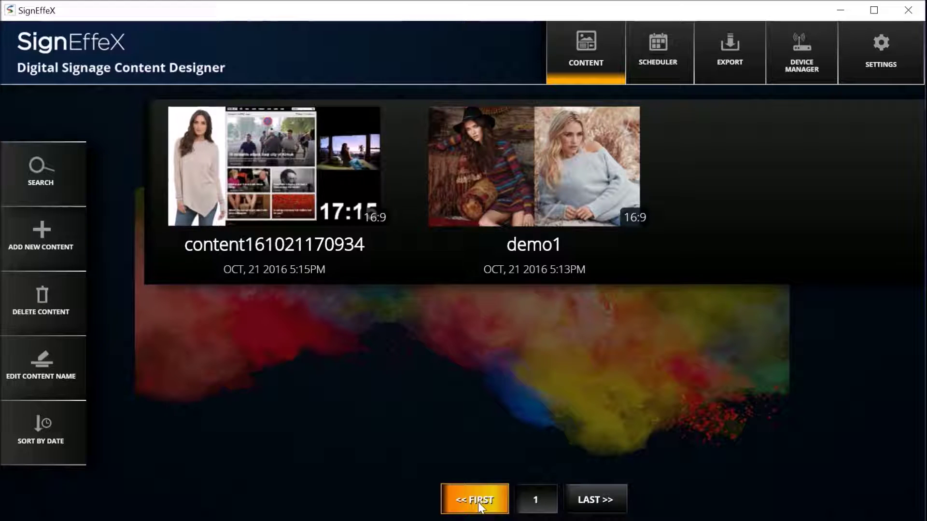
{"action": "left_click", "coordinate": [46, 363]}
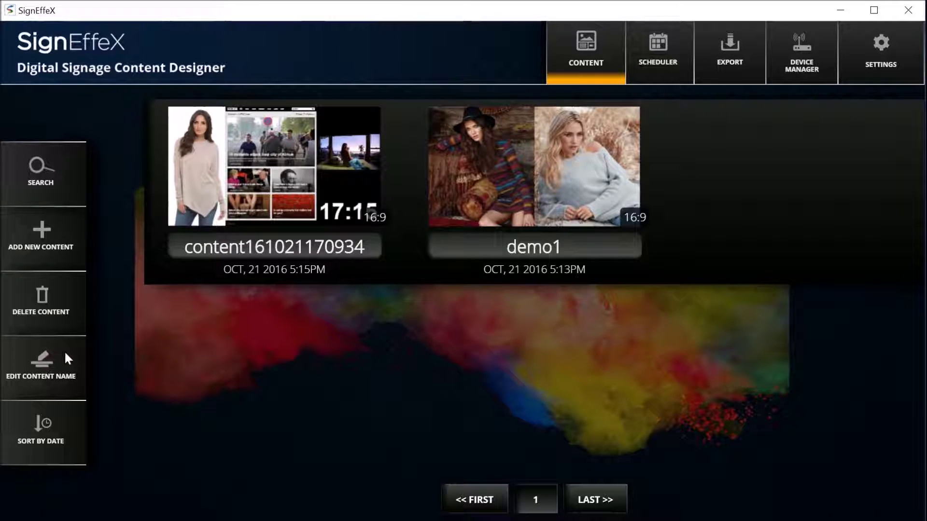
- Rename the demo1 content to 'demo'
{"action": "left_click", "coordinate": [557, 247]}
{"action": "key", "text": "BackSpace"}
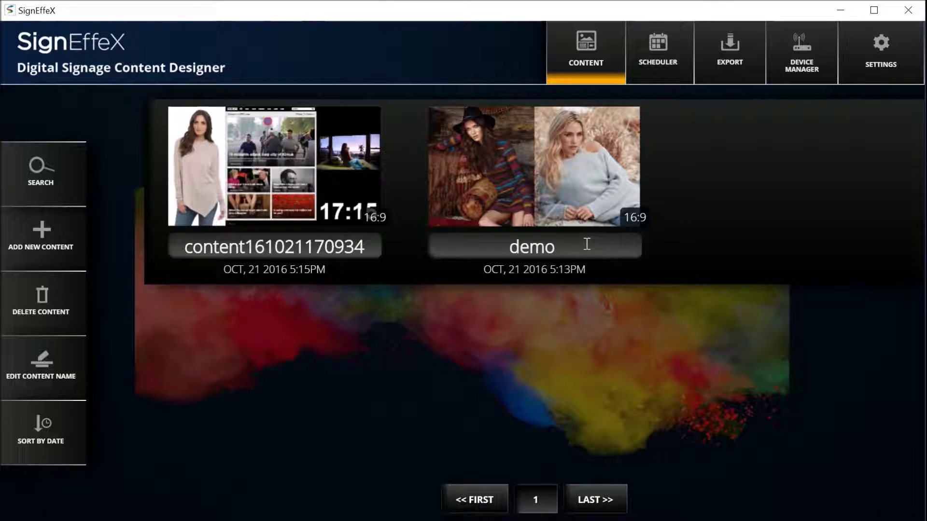
{"action": "left_click", "coordinate": [588, 371]}
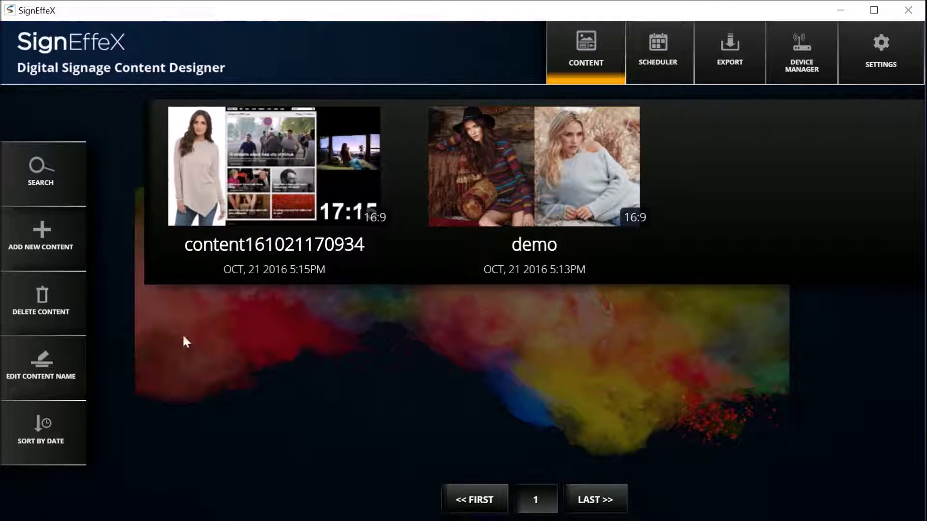
{"action": "left_click", "coordinate": [48, 317]}
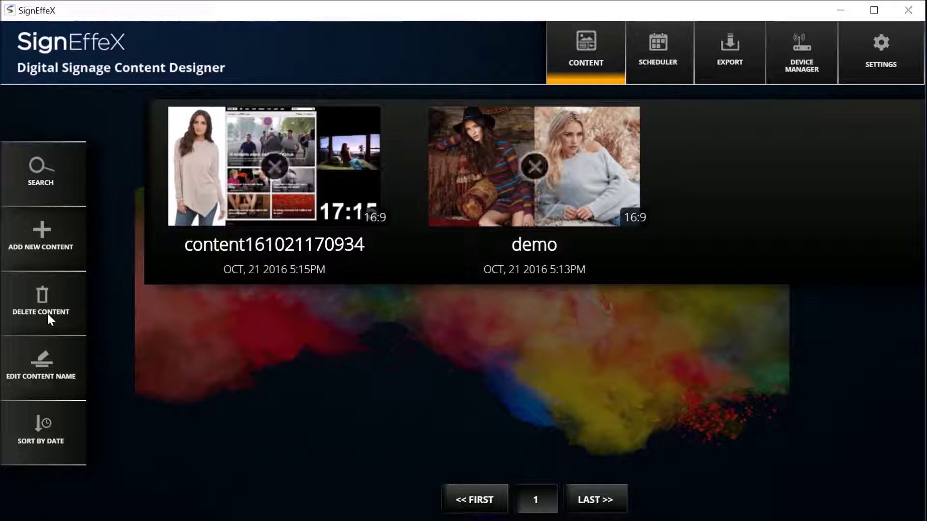
{"action": "left_click", "coordinate": [532, 168]}
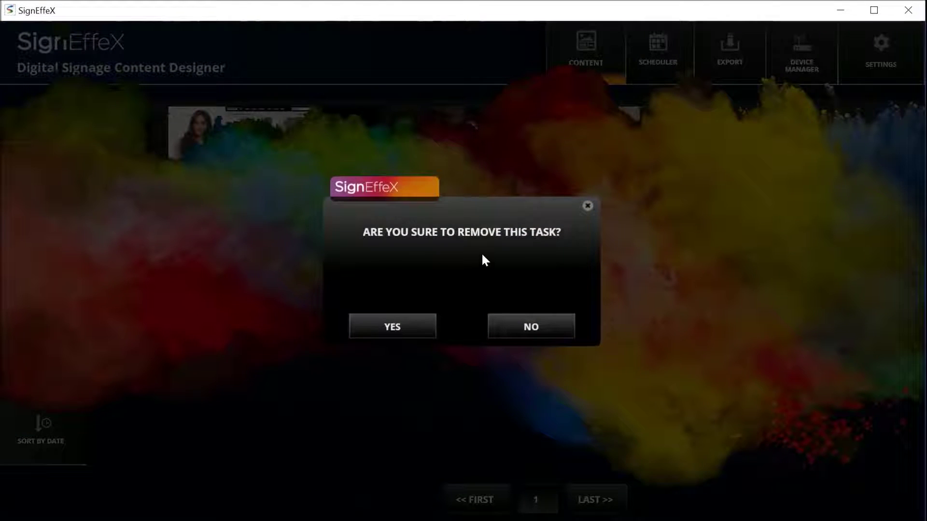
{"action": "left_click", "coordinate": [393, 332]}
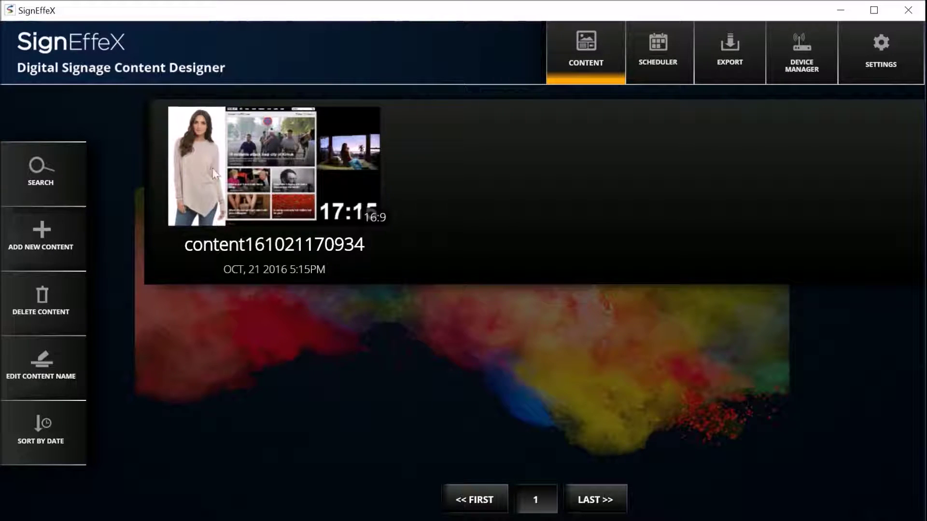
{"action": "left_click", "coordinate": [50, 240]}
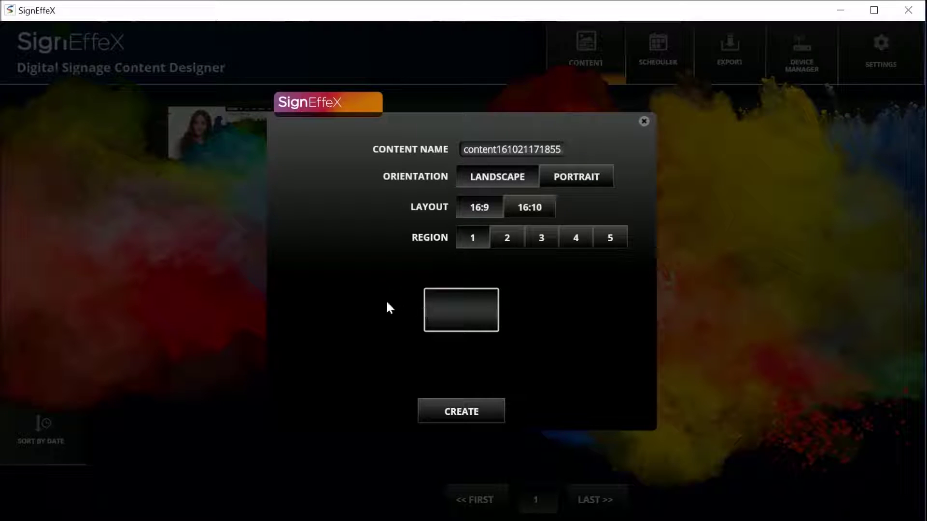
- Keep the new content in landscape orientation with a 16:9 aspect ratio
{"action": "left_click", "coordinate": [575, 173]}
{"action": "left_click", "coordinate": [488, 178]}
{"action": "left_click", "coordinate": [532, 210]}
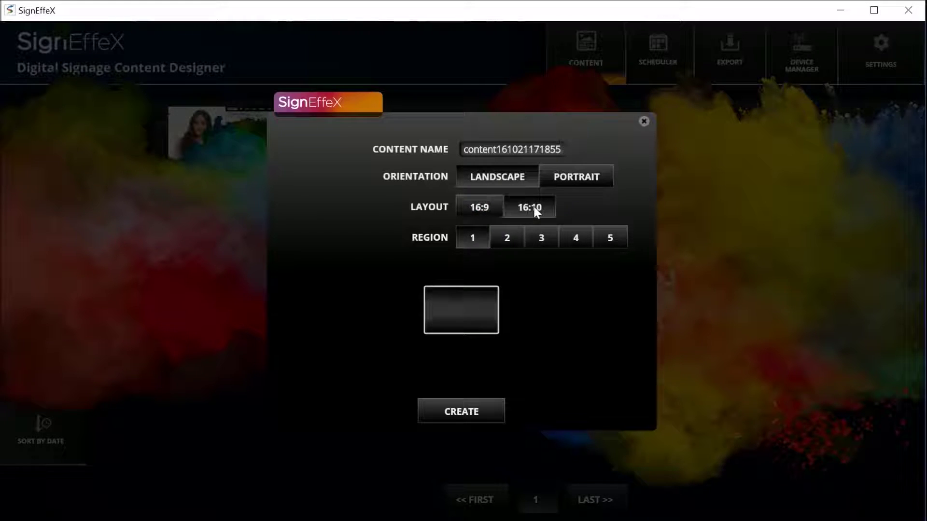
{"action": "left_click", "coordinate": [470, 210]}
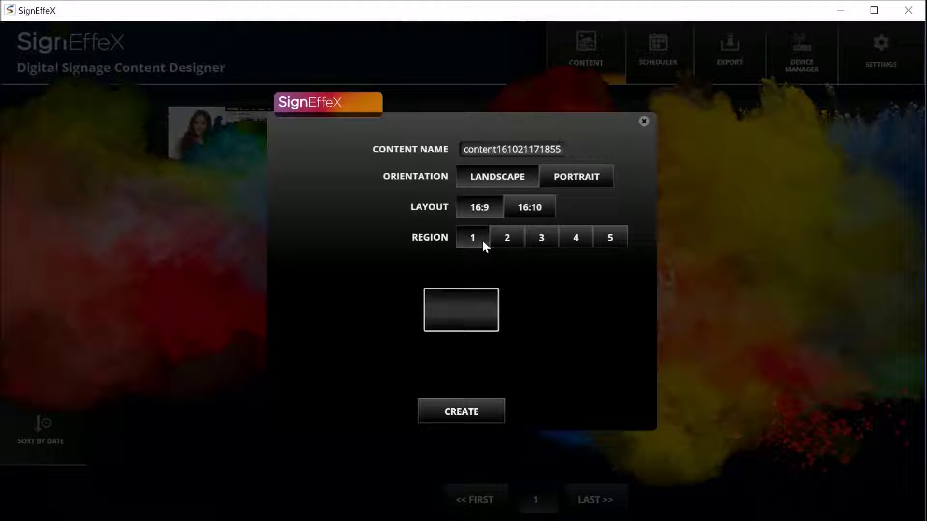
- Choose the four-region layout and create the content
{"action": "left_click", "coordinate": [512, 236]}
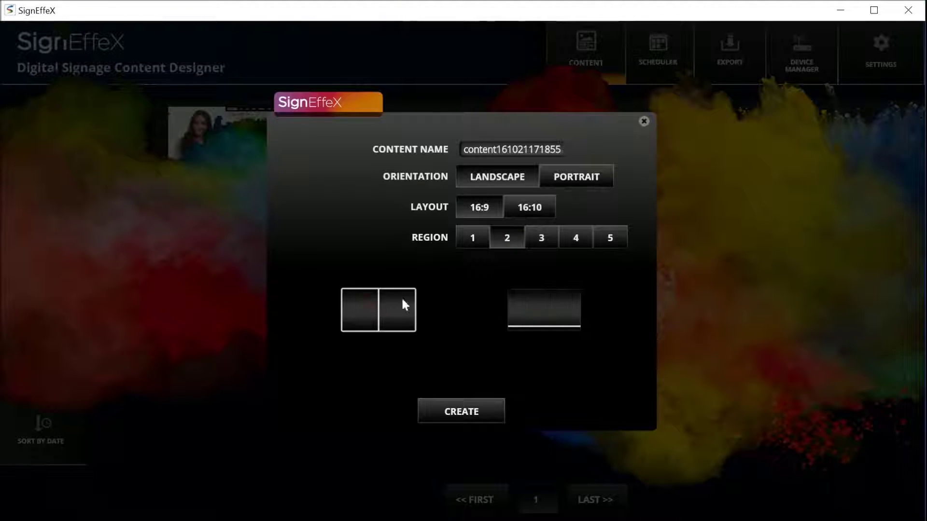
{"action": "left_click", "coordinate": [540, 295]}
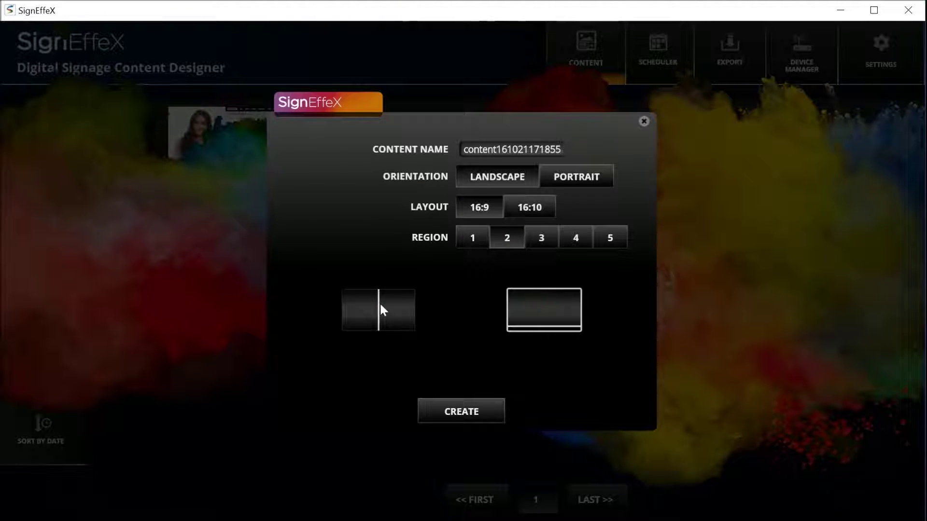
{"action": "left_click", "coordinate": [379, 302]}
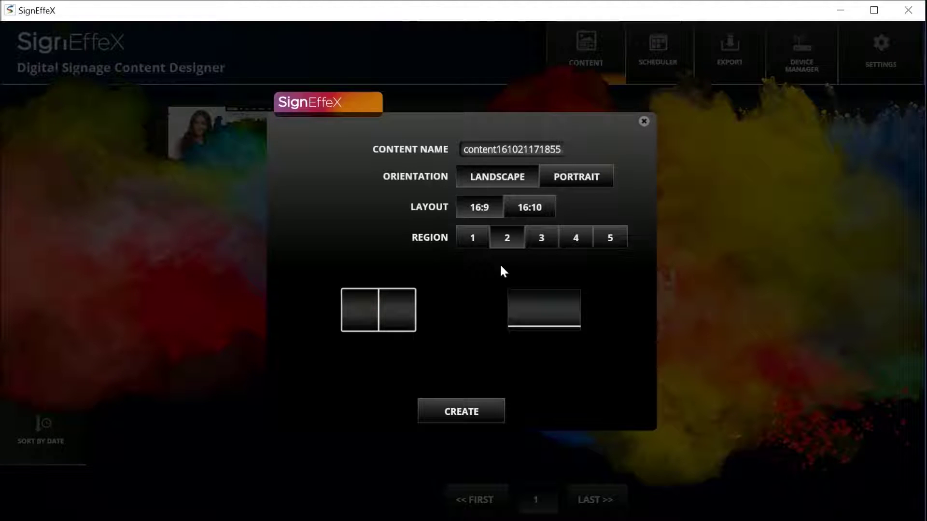
{"action": "left_click", "coordinate": [541, 236]}
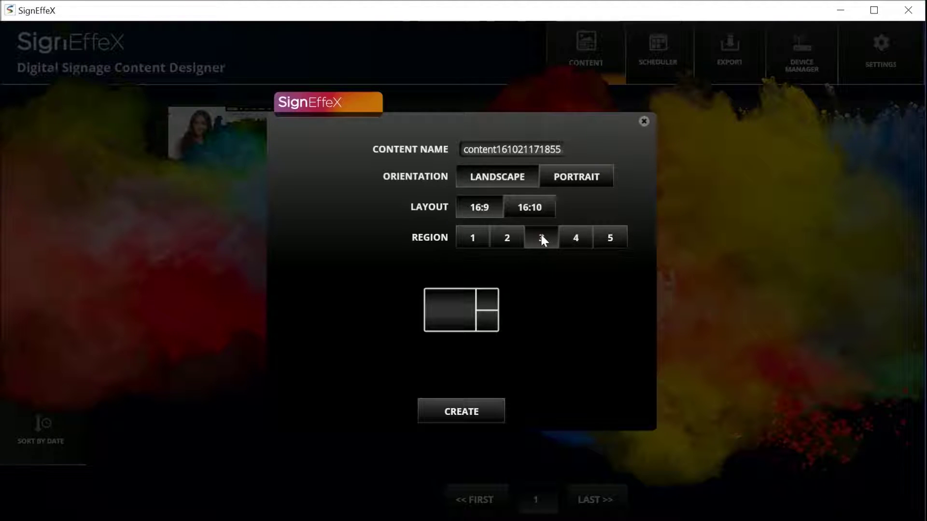
{"action": "left_click", "coordinate": [569, 238]}
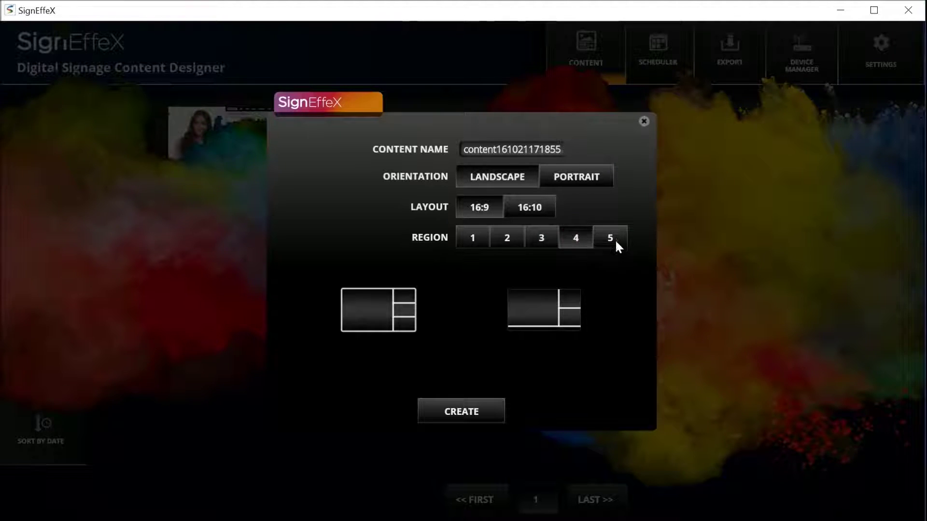
{"action": "left_click", "coordinate": [612, 236]}
{"action": "left_click", "coordinate": [582, 235]}
{"action": "left_click", "coordinate": [464, 410]}
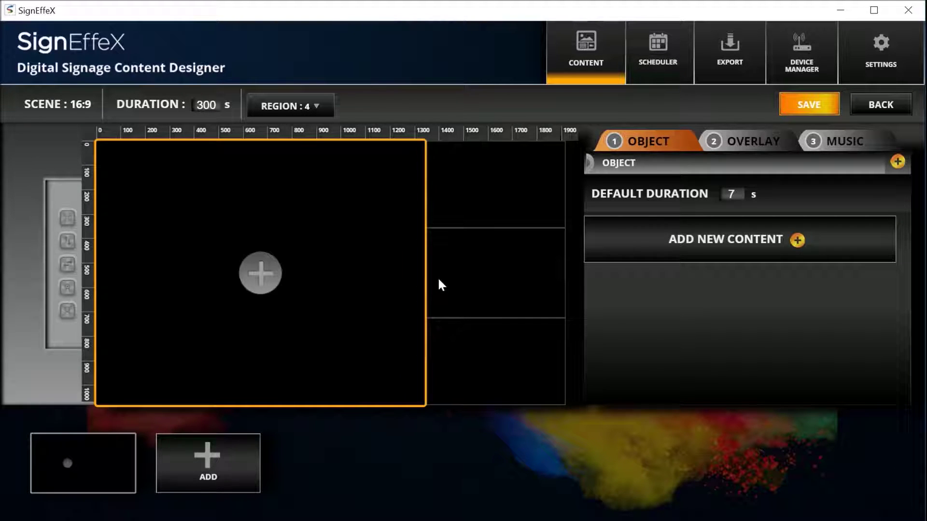
{"action": "left_click", "coordinate": [310, 107]}
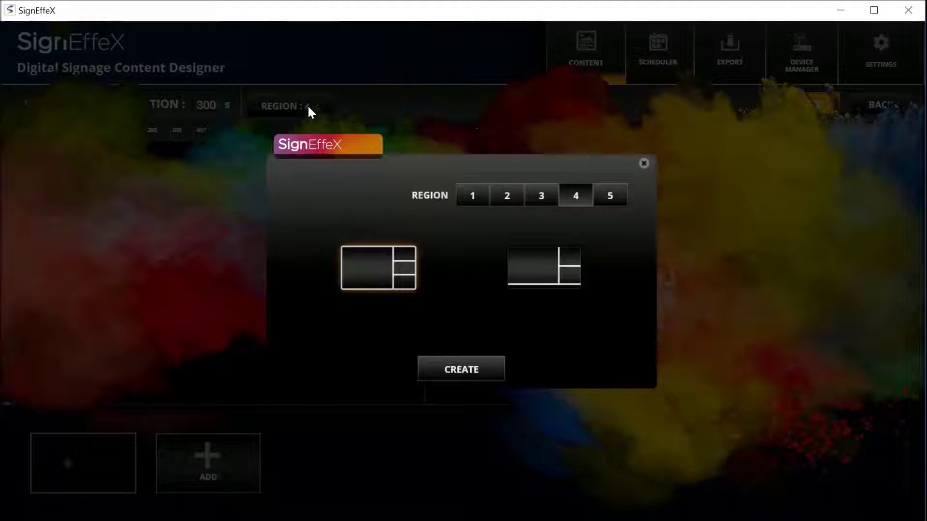
{"action": "left_click", "coordinate": [610, 200]}
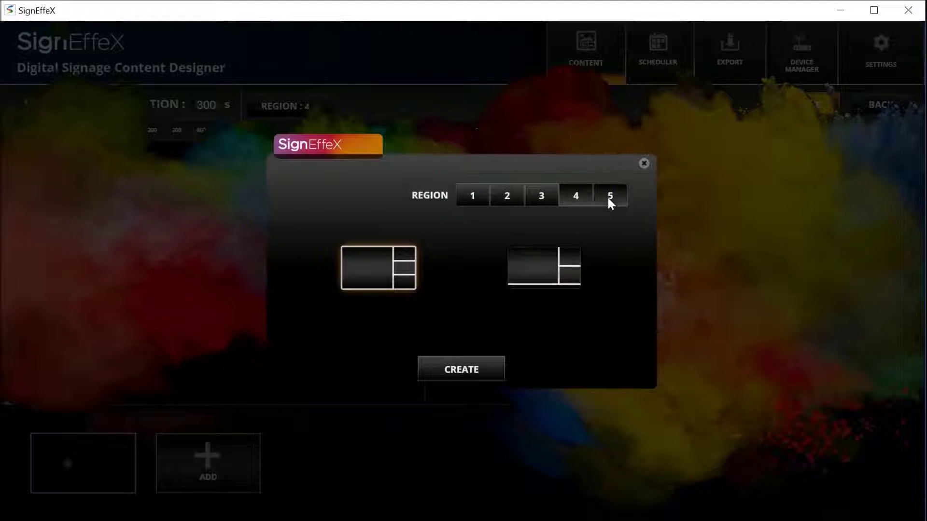
{"action": "left_click", "coordinate": [475, 366]}
{"action": "left_click", "coordinate": [457, 386]}
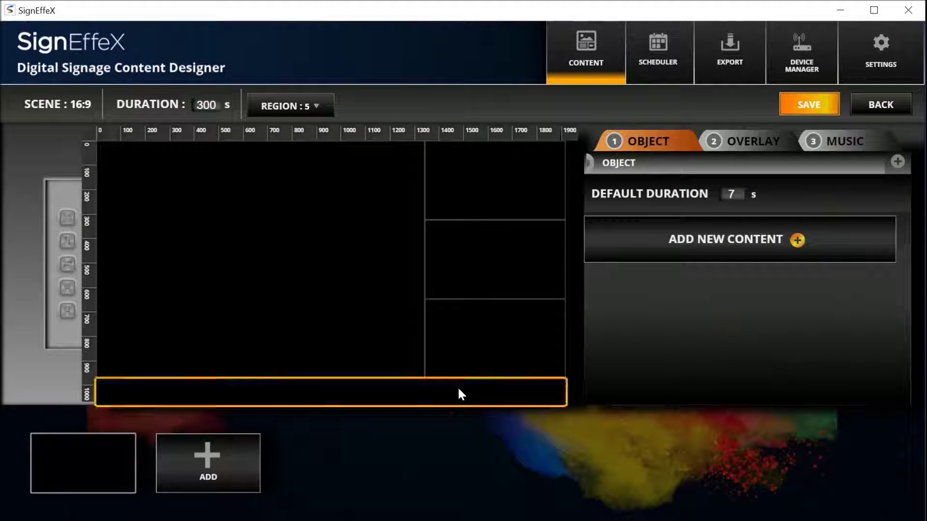
{"action": "left_click_drag", "start_coordinate": [425, 268], "coordinate": [261, 270]}
{"action": "left_click_drag", "start_coordinate": [390, 220], "coordinate": [397, 194]}
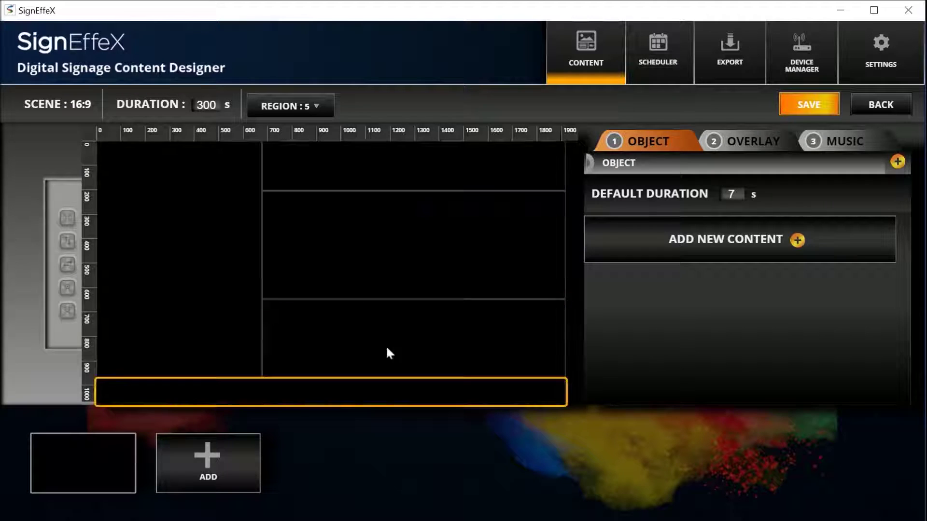
{"action": "left_click", "coordinate": [304, 103]}
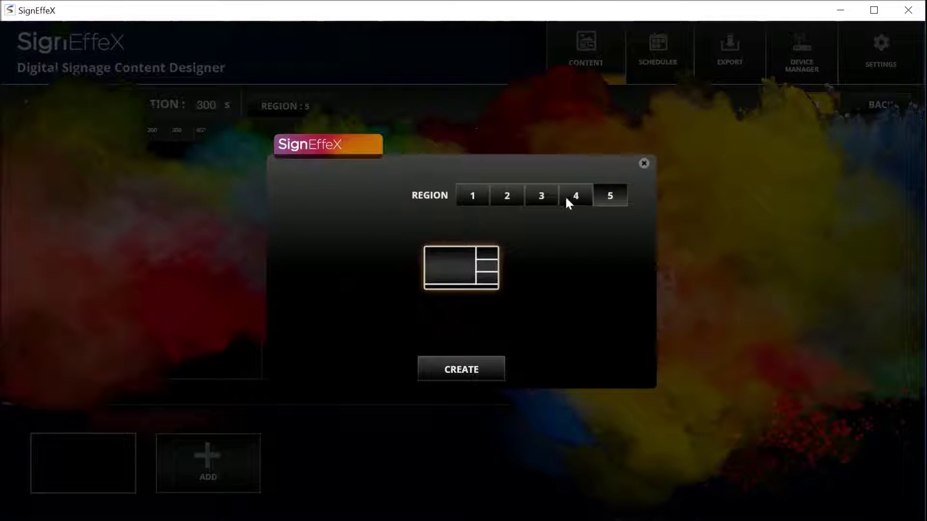
{"action": "left_click", "coordinate": [567, 201]}
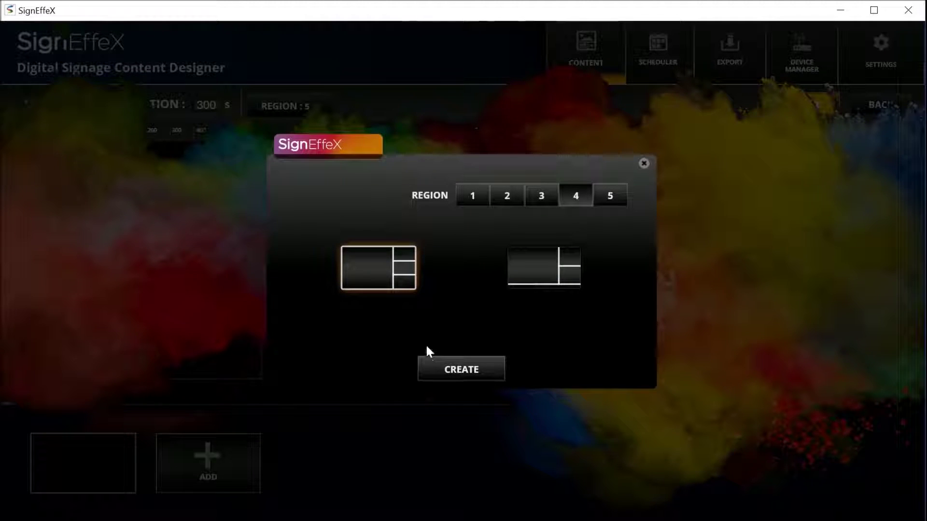
{"action": "left_click", "coordinate": [454, 367]}
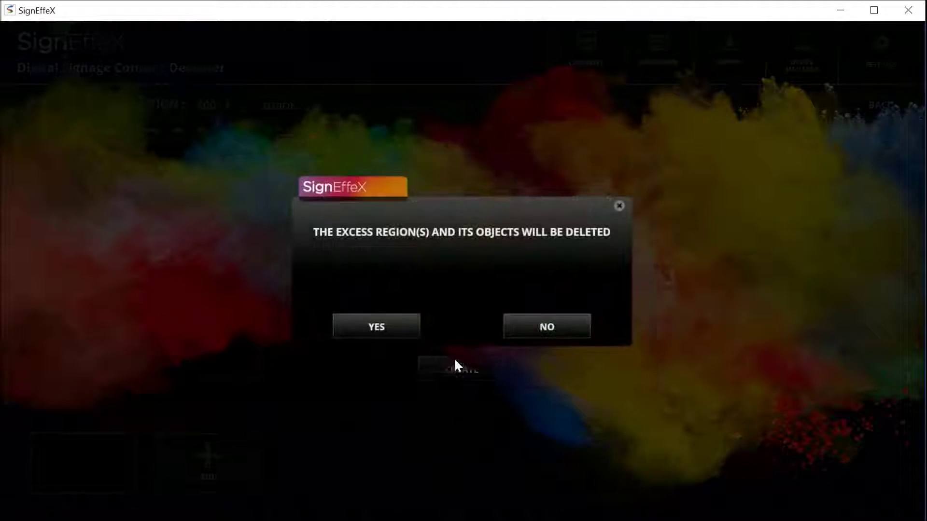
{"action": "left_click", "coordinate": [396, 320]}
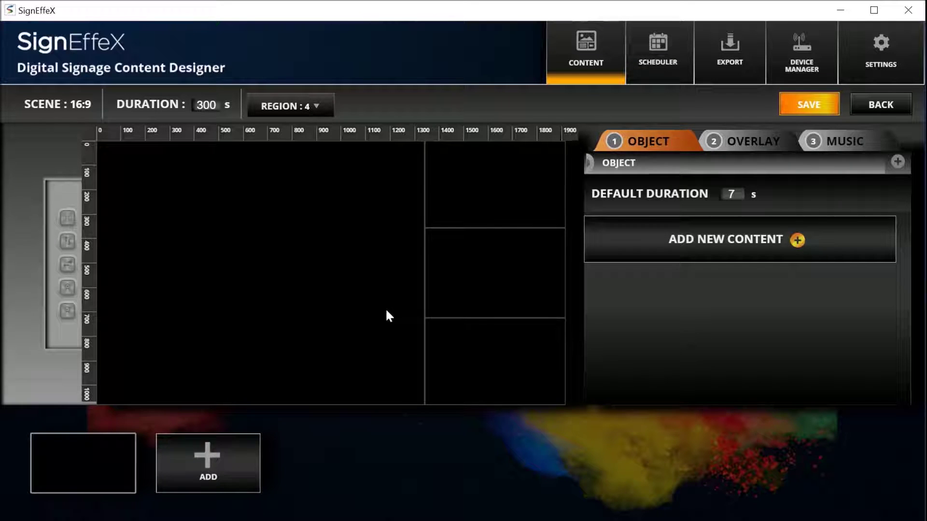
{"action": "left_click_drag", "start_coordinate": [426, 263], "coordinate": [235, 259]}
- Resize the regions into columns: left to about 630 px, middle to 1290 px, right split in two
{"action": "left_click_drag", "start_coordinate": [306, 227], "coordinate": [309, 211]}
{"action": "left_click_drag", "start_coordinate": [315, 319], "coordinate": [312, 296]}
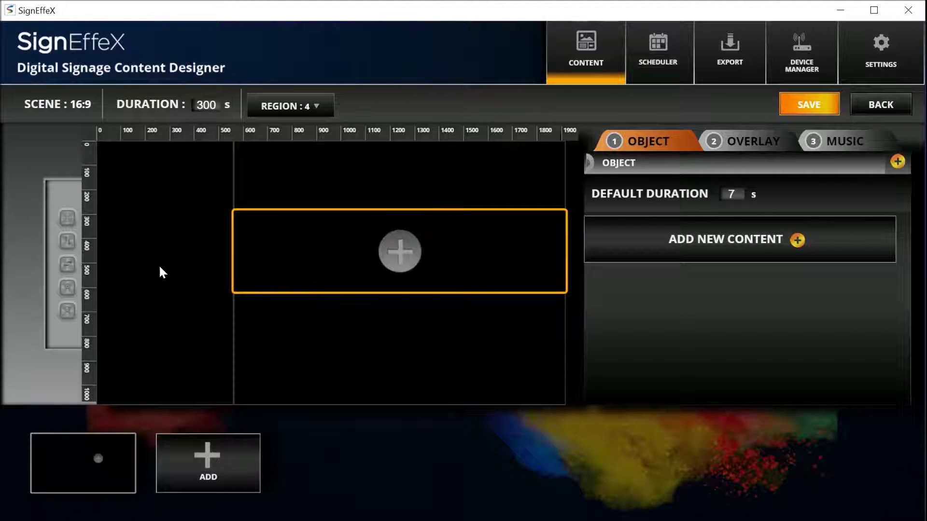
{"action": "left_click", "coordinate": [349, 357]}
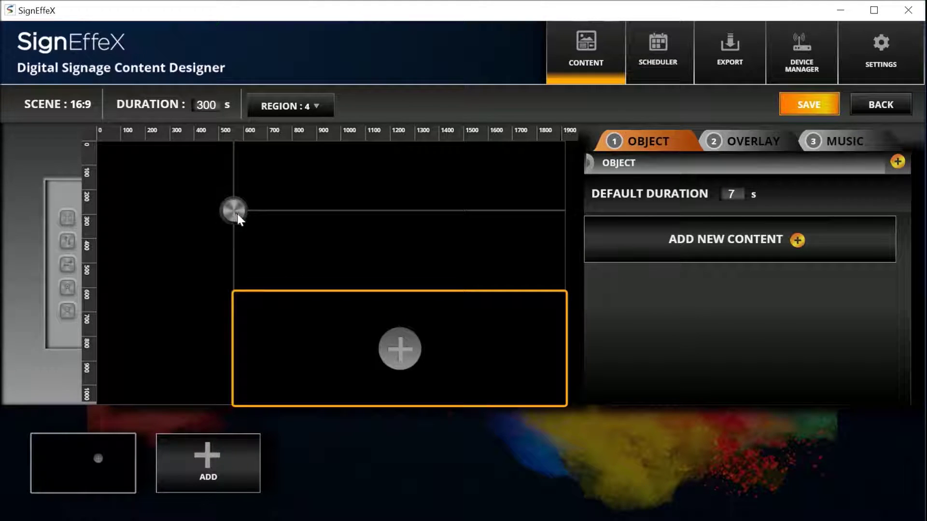
{"action": "left_click_drag", "start_coordinate": [236, 215], "coordinate": [356, 214]}
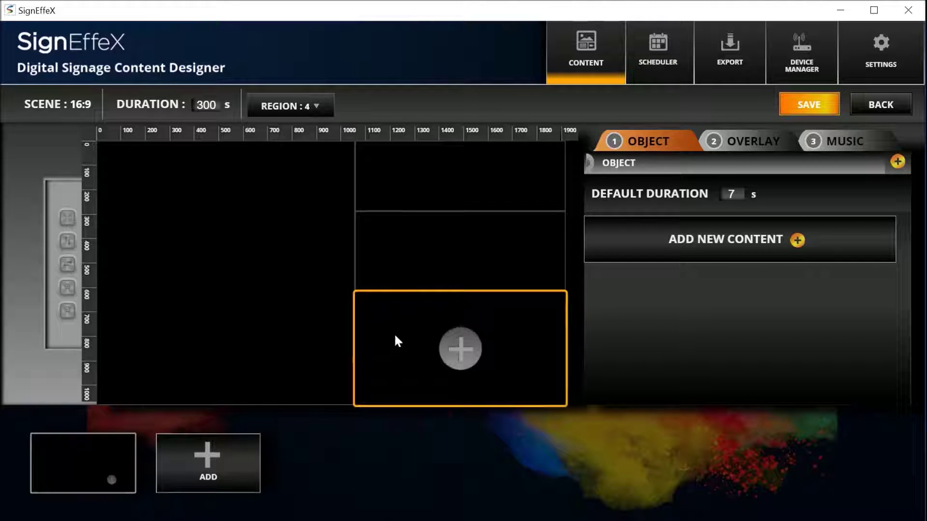
{"action": "left_click_drag", "start_coordinate": [399, 338], "coordinate": [252, 269]}
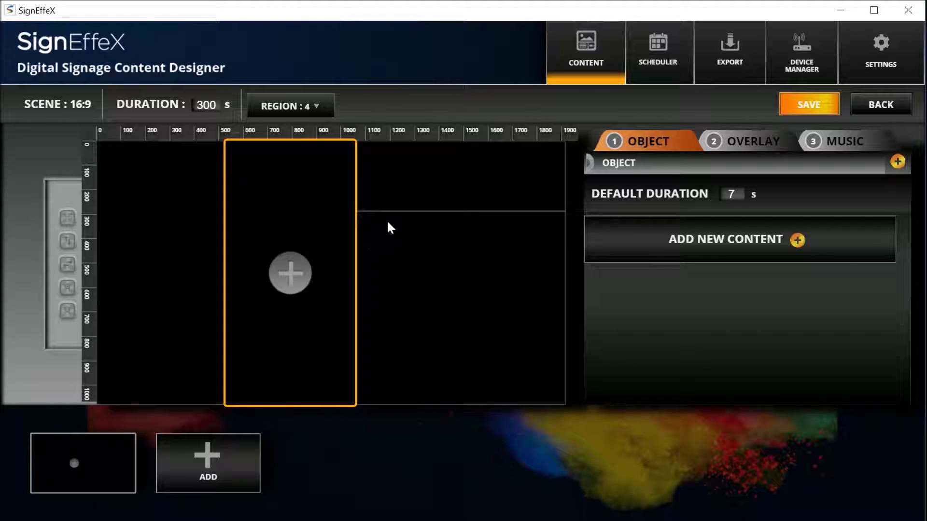
{"action": "left_click_drag", "start_coordinate": [355, 211], "coordinate": [420, 334]}
{"action": "left_click_drag", "start_coordinate": [227, 269], "coordinate": [254, 270]}
{"action": "left_click", "coordinate": [179, 285]}
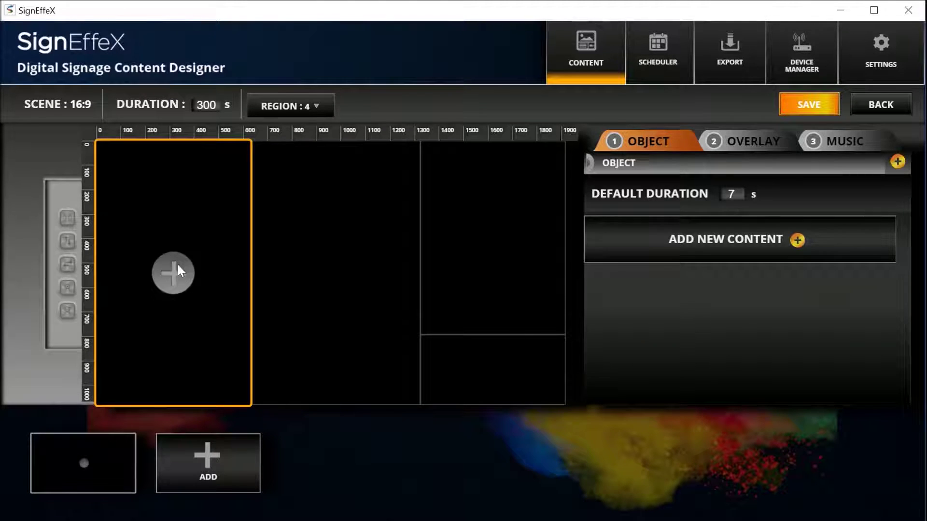
- Add the fashion-1623083_1920.jpg image to the left region
{"action": "left_click", "coordinate": [174, 273]}
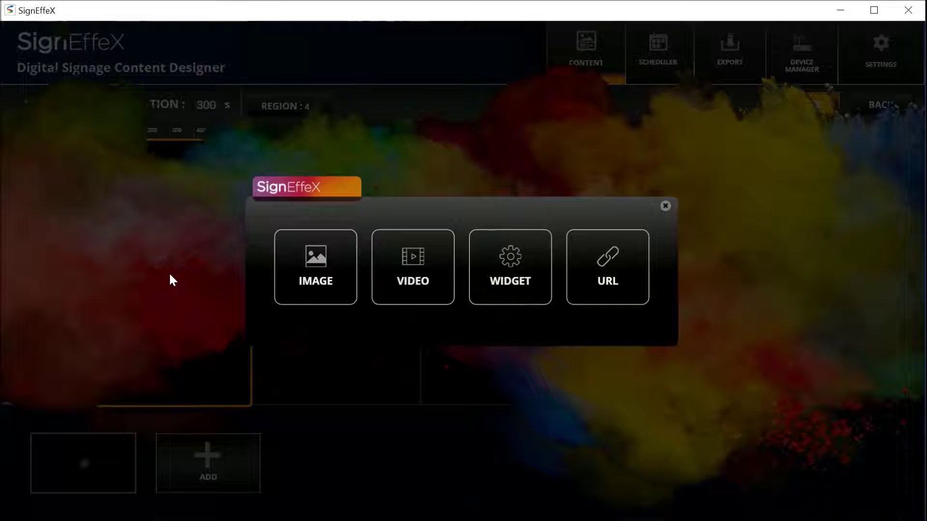
{"action": "left_click", "coordinate": [300, 272]}
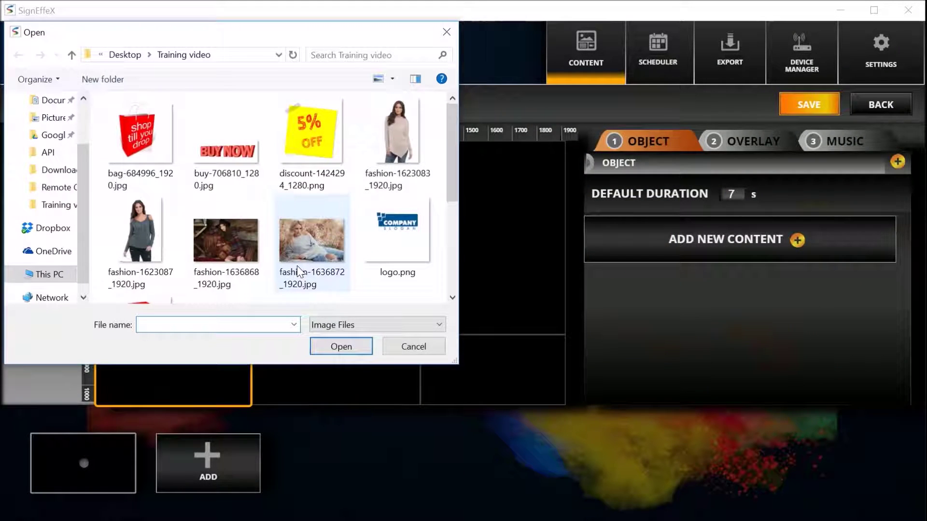
{"action": "double_click", "coordinate": [400, 139]}
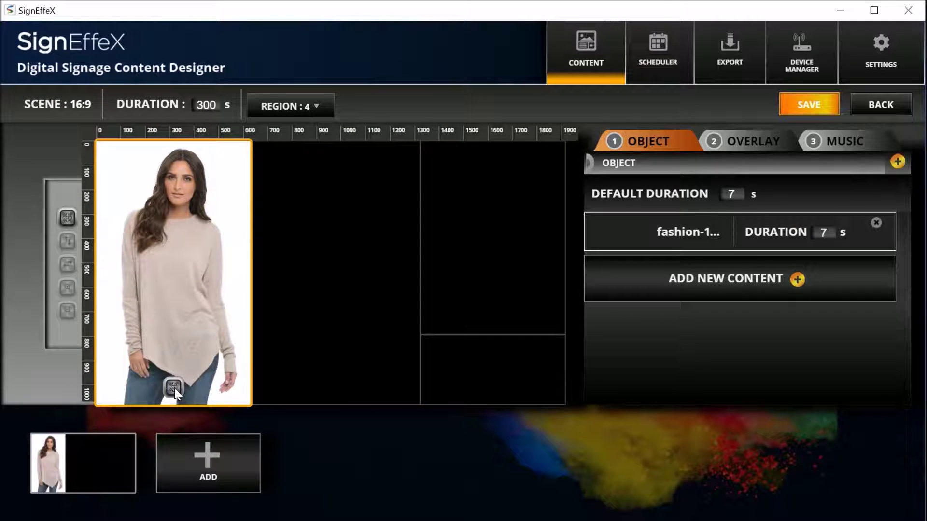
- Zoom in on the fashion photo four times to fill the region
{"action": "left_click", "coordinate": [66, 218]}
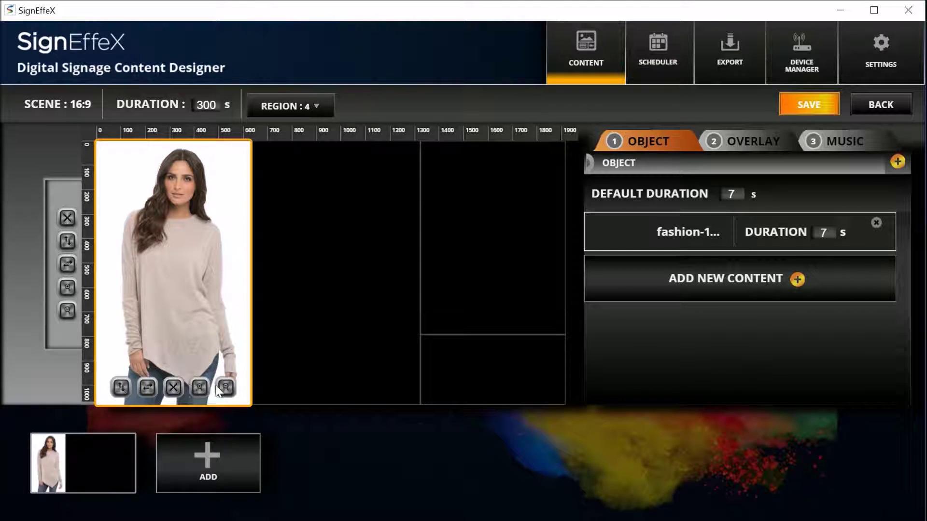
{"action": "left_click", "coordinate": [200, 387]}
{"action": "left_click", "coordinate": [201, 386]}
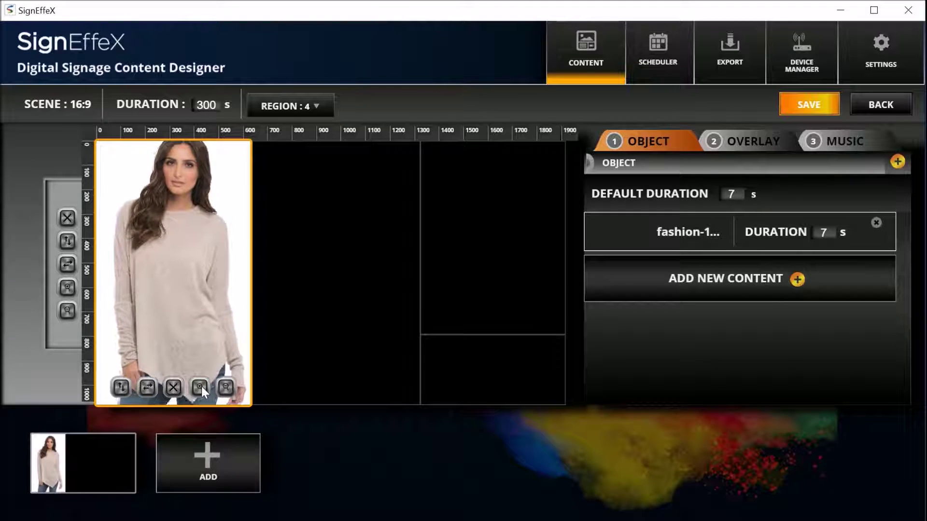
{"action": "left_click", "coordinate": [201, 387]}
{"action": "left_click", "coordinate": [201, 387]}
- Zoom the fashion photo back out and fit it to the region's width
{"action": "left_click", "coordinate": [225, 387]}
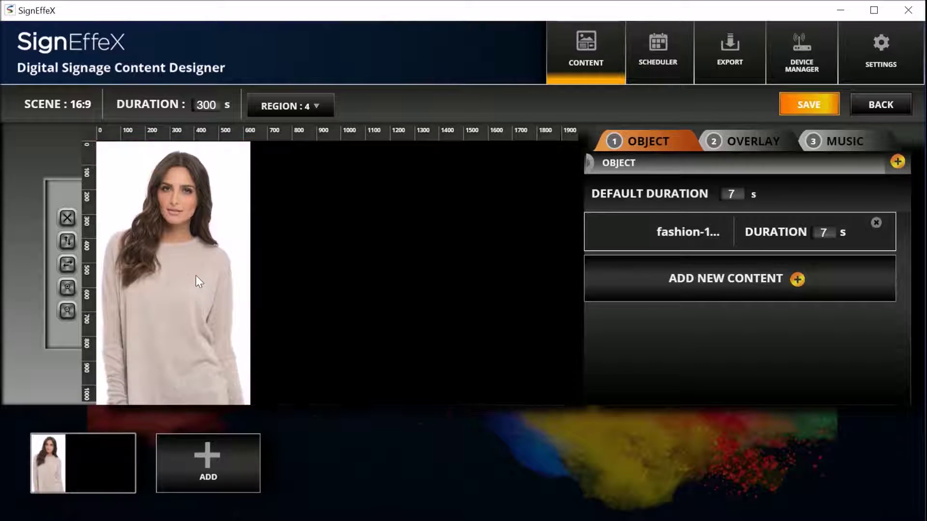
{"action": "left_click", "coordinate": [226, 388]}
{"action": "left_click", "coordinate": [226, 388]}
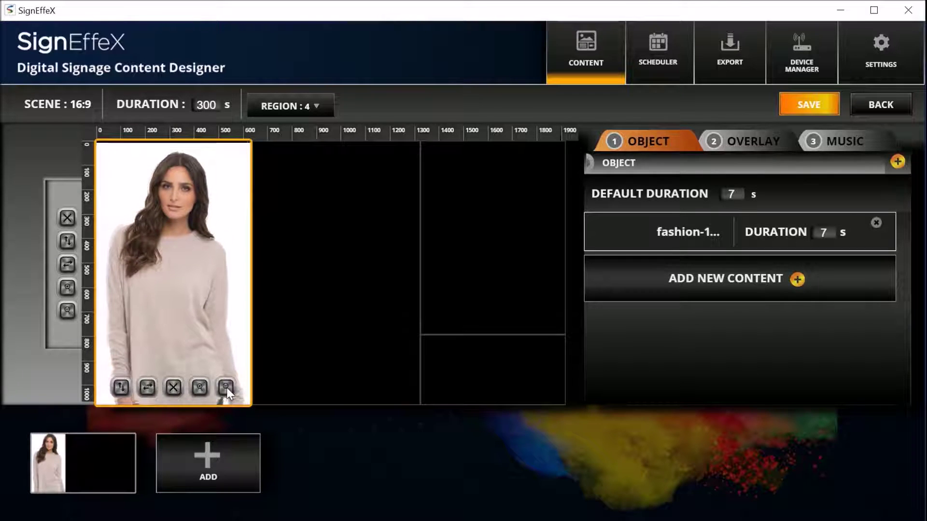
{"action": "left_click", "coordinate": [226, 388]}
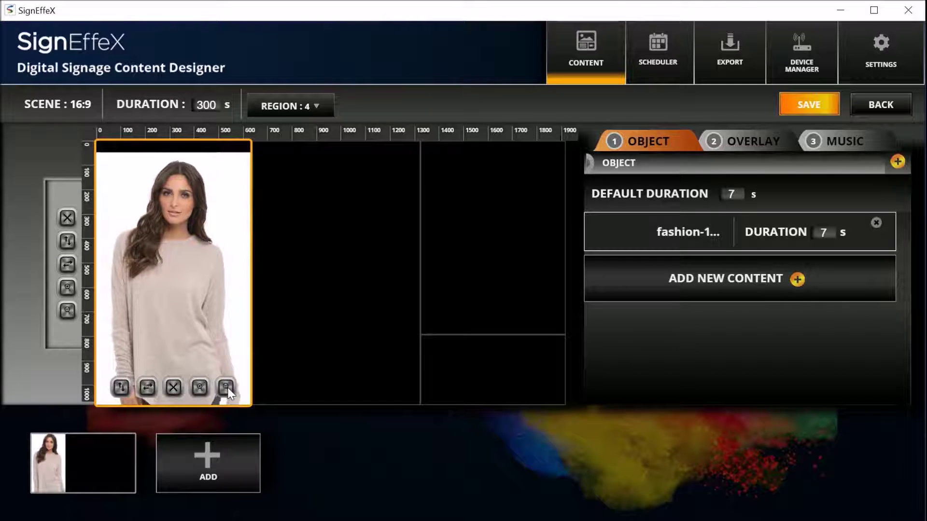
{"action": "left_click", "coordinate": [120, 389]}
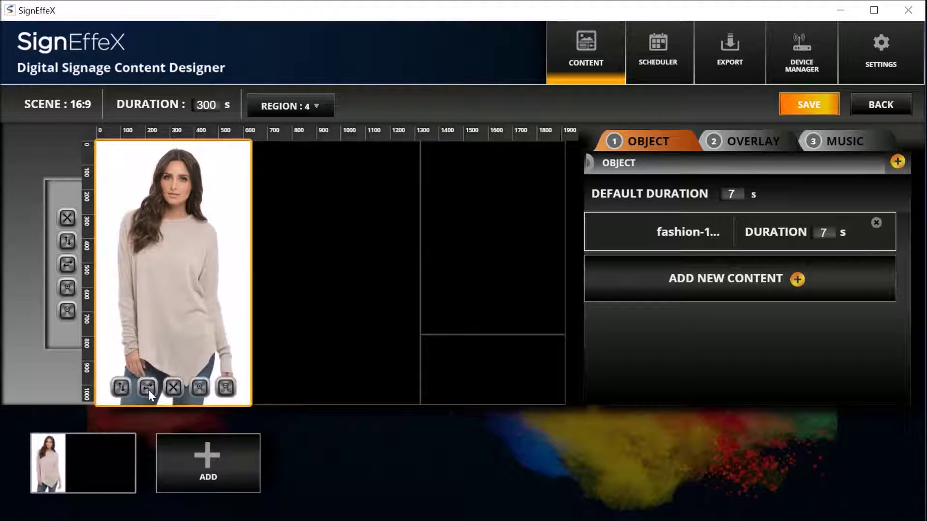
{"action": "left_click", "coordinate": [149, 387]}
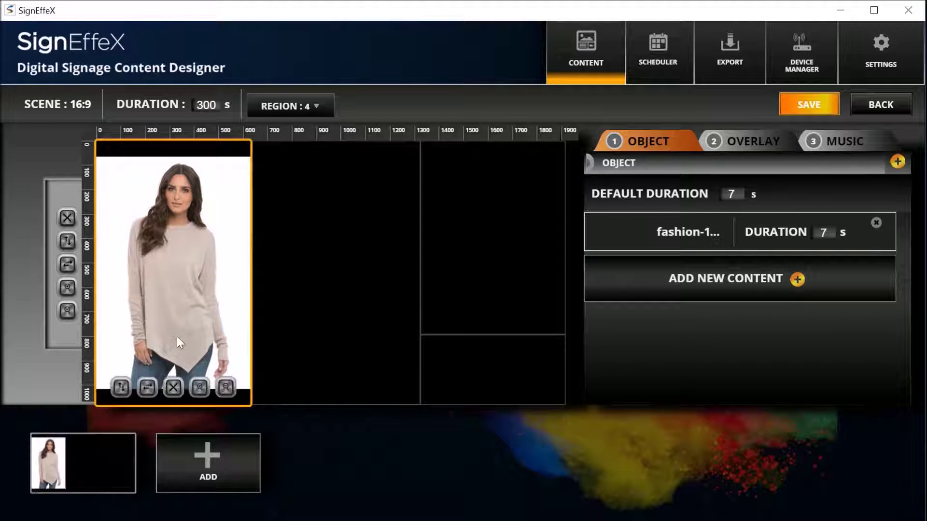
- Zoom the photo in on the model's face and upper body, nudged slightly left
{"action": "left_click", "coordinate": [198, 387]}
{"action": "left_click", "coordinate": [199, 386]}
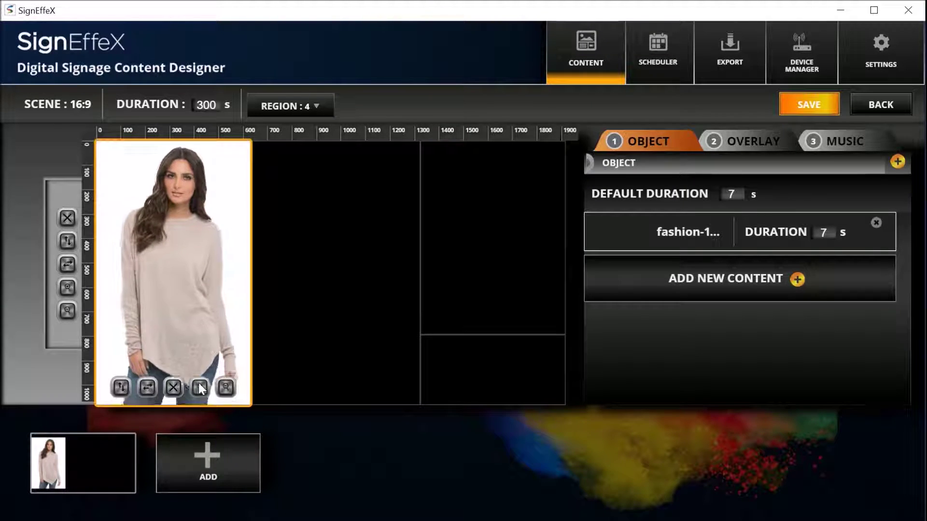
{"action": "left_click", "coordinate": [199, 384]}
{"action": "left_click", "coordinate": [198, 382]}
{"action": "left_click", "coordinate": [199, 382]}
{"action": "left_click", "coordinate": [199, 381]}
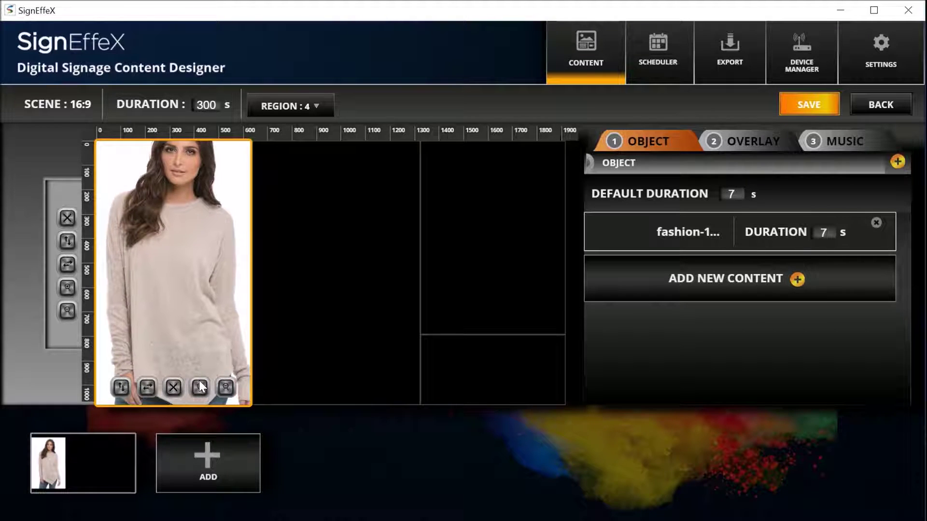
{"action": "left_click", "coordinate": [210, 291]}
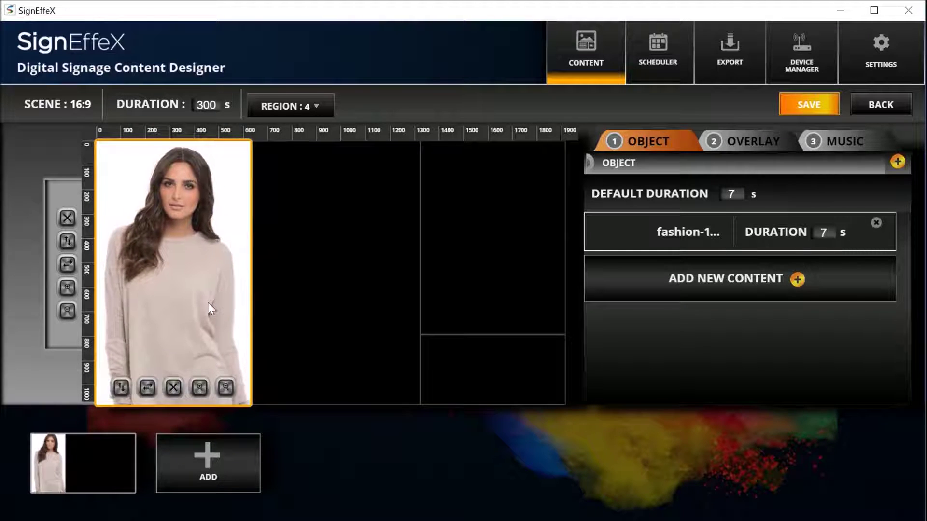
{"action": "left_click", "coordinate": [206, 302]}
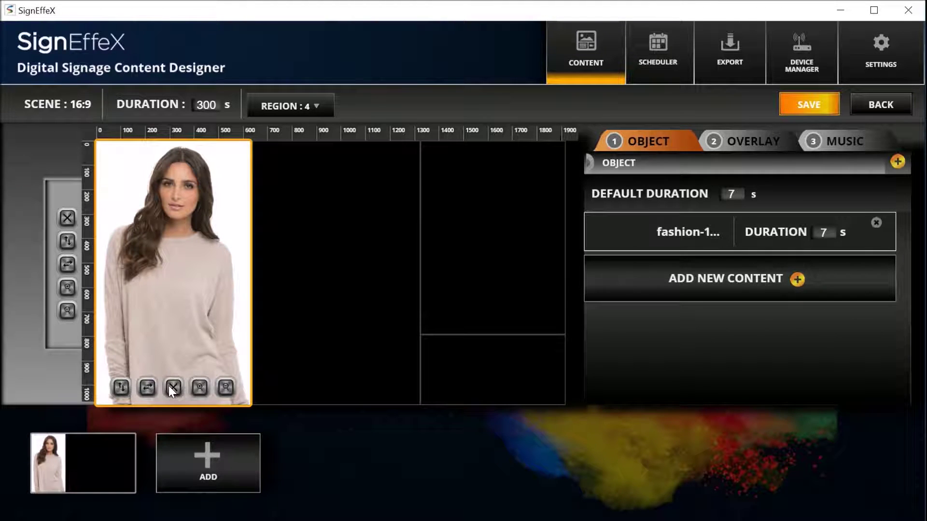
{"action": "left_click", "coordinate": [172, 388]}
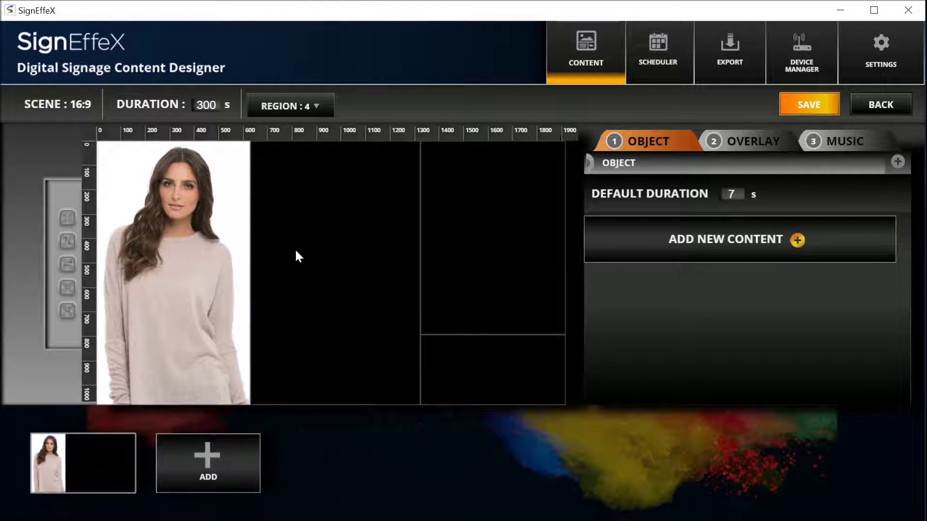
{"action": "left_click", "coordinate": [320, 258]}
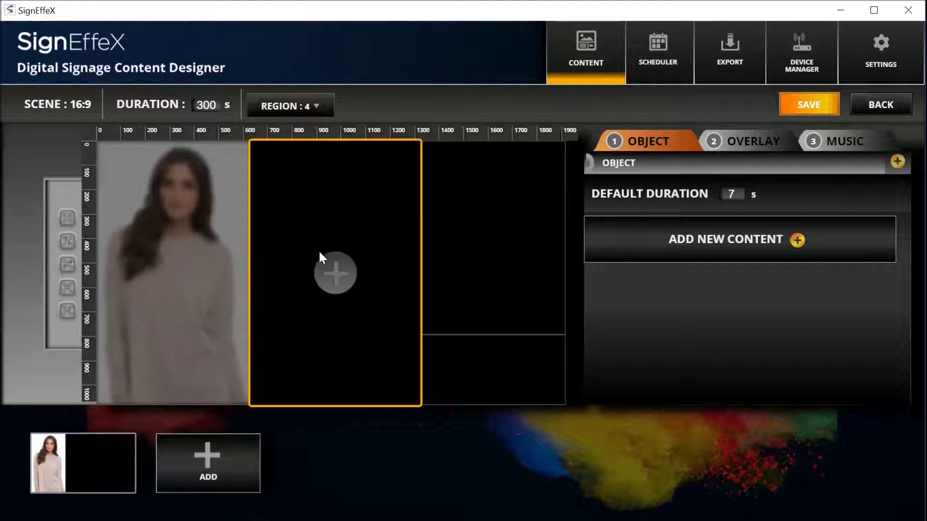
{"action": "left_click", "coordinate": [336, 273]}
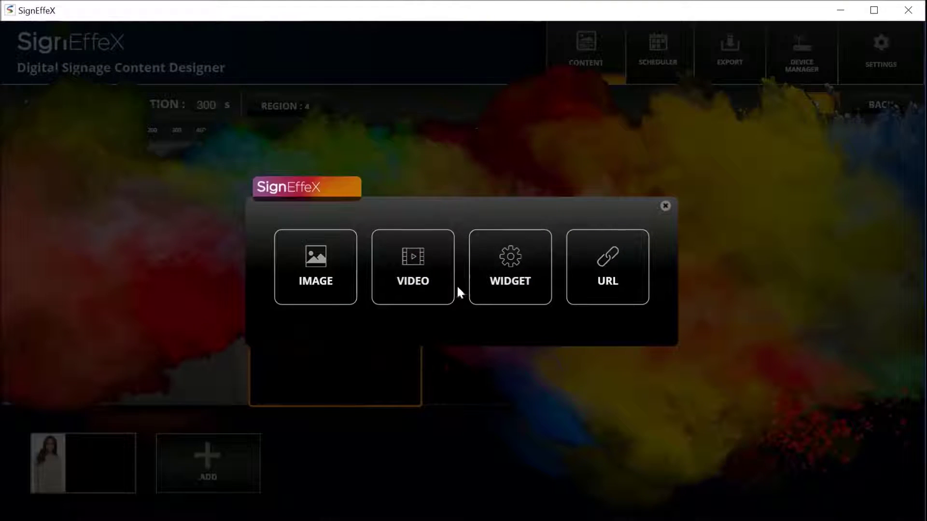
{"action": "left_click", "coordinate": [620, 259]}
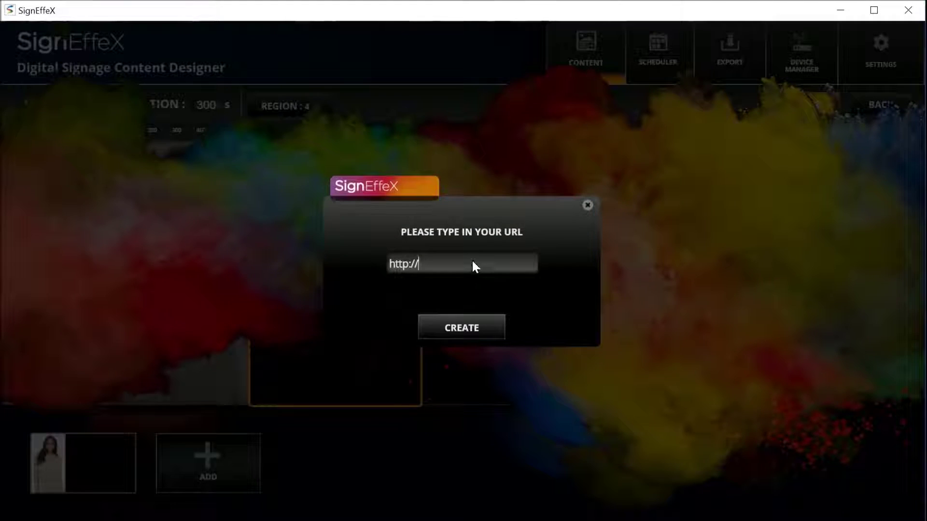
{"action": "type", "text": "www.bbc.com"}
{"action": "left_click", "coordinate": [477, 326]}
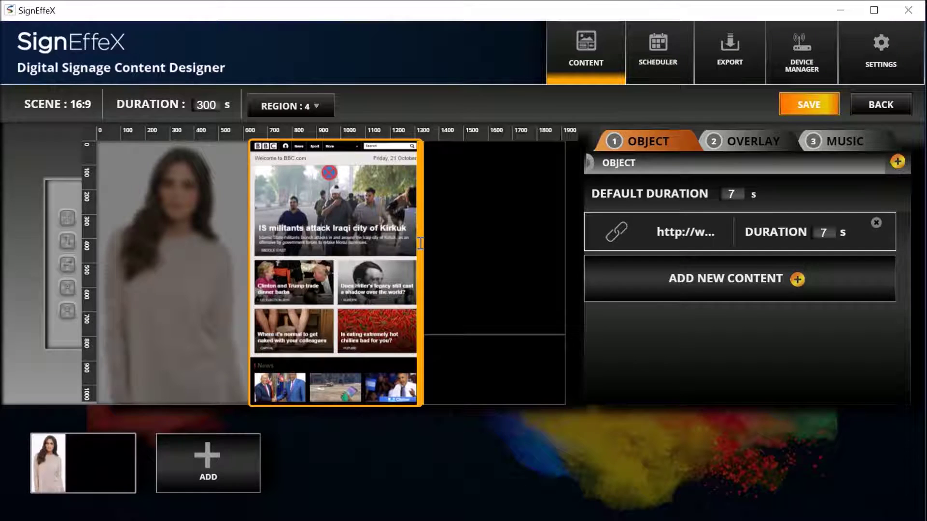
- Readjust the BBC region's width and load Girl - 3681.mp4 into the upper-right region
{"action": "left_click_drag", "start_coordinate": [420, 242], "coordinate": [382, 242]}
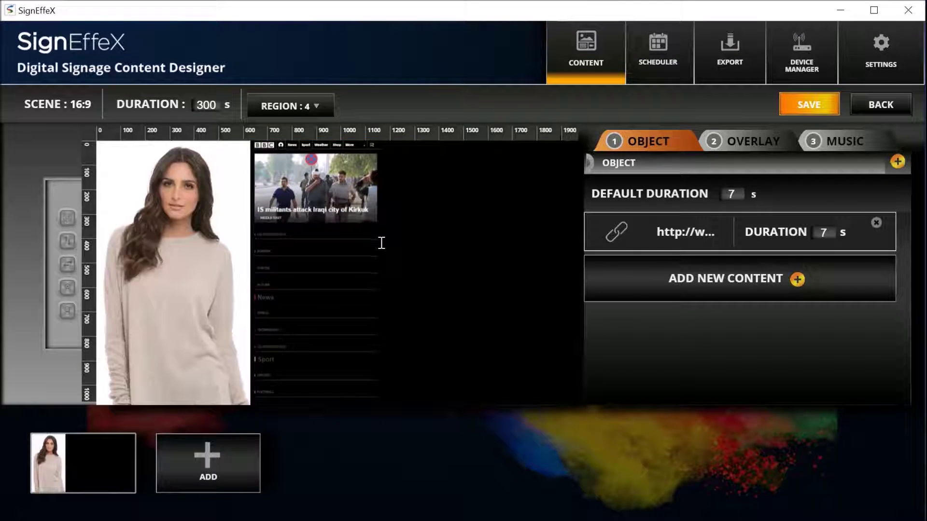
{"action": "left_click_drag", "start_coordinate": [383, 246], "coordinate": [414, 248]}
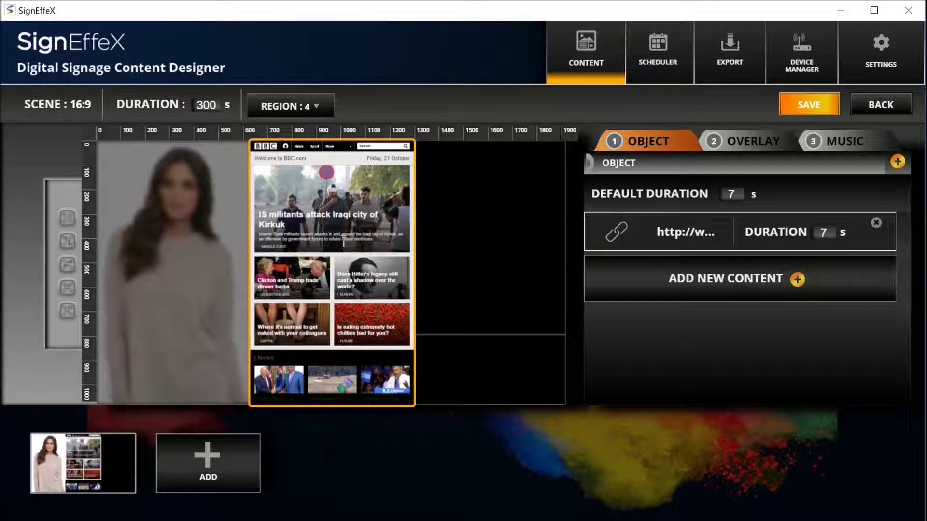
{"action": "left_click", "coordinate": [488, 233]}
{"action": "left_click", "coordinate": [490, 238]}
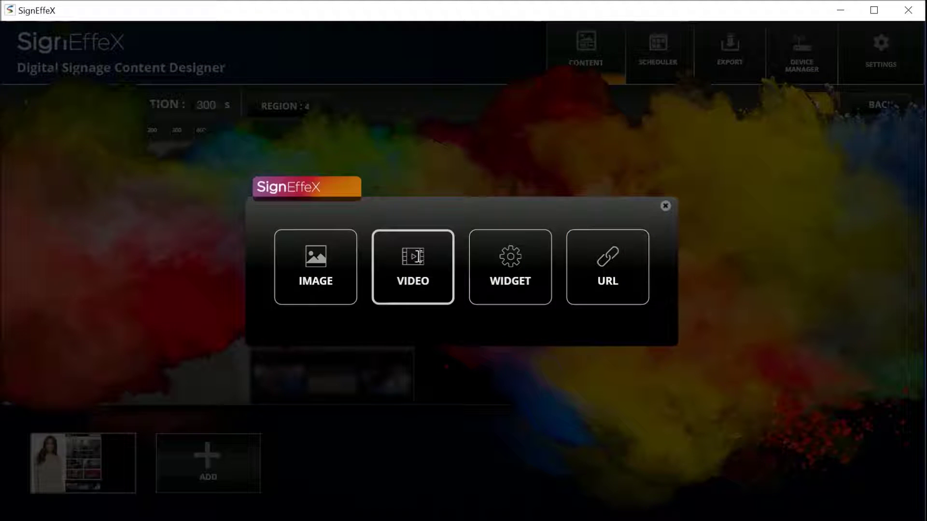
{"action": "left_click", "coordinate": [418, 256]}
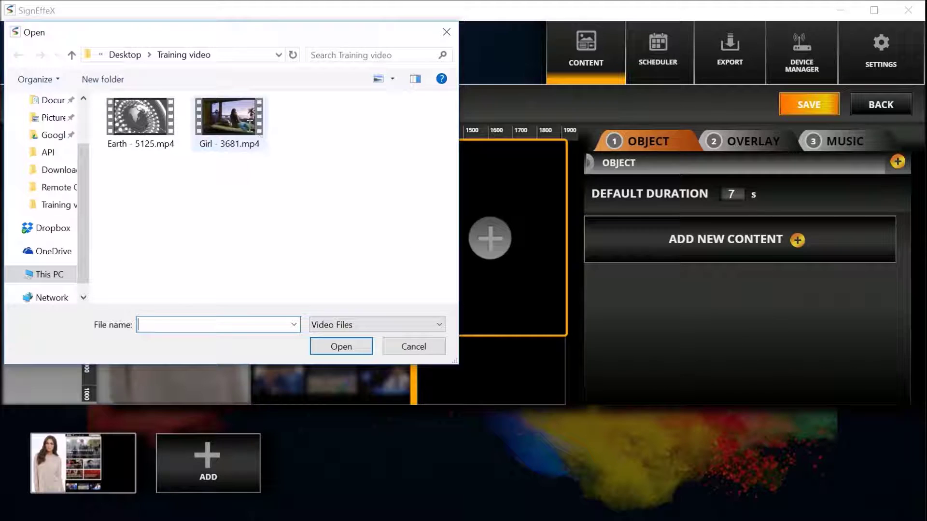
{"action": "left_click", "coordinate": [250, 125]}
{"action": "double_click", "coordinate": [239, 123]}
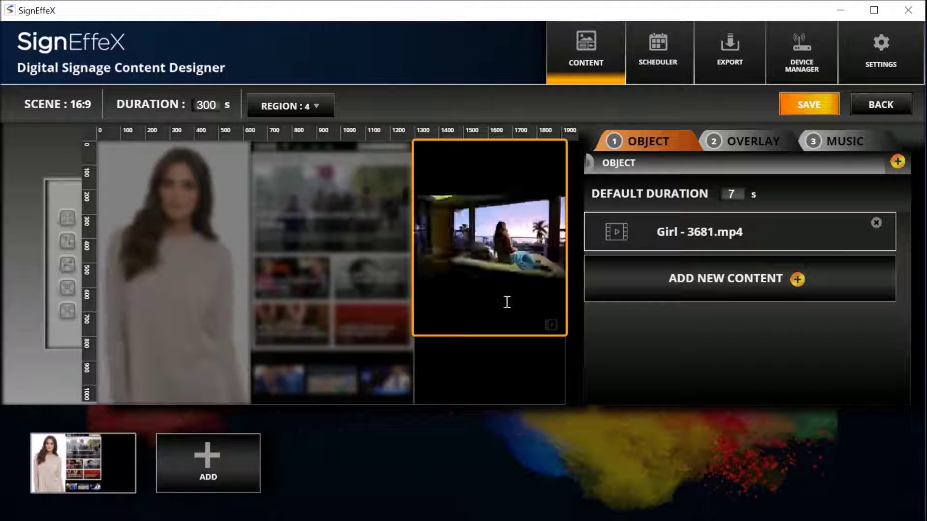
{"action": "left_click", "coordinate": [503, 374]}
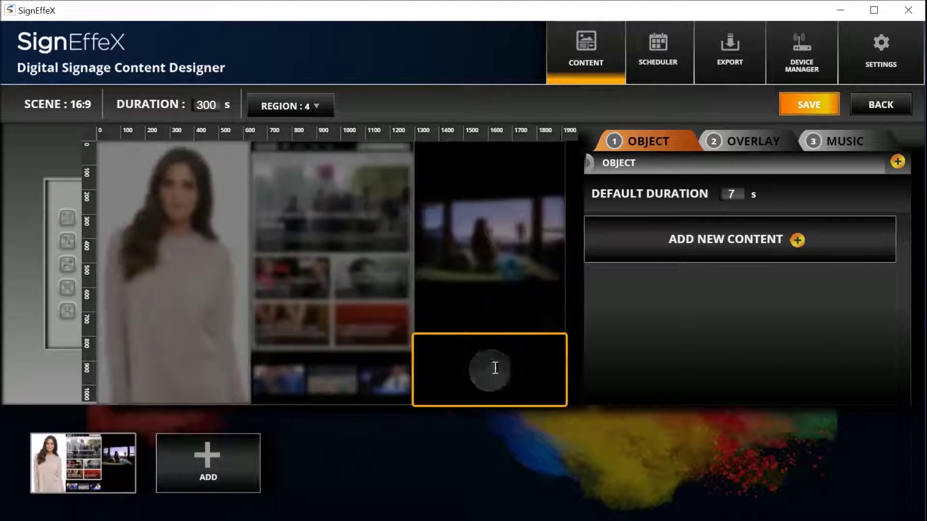
- Add a digital clock widget with #ffffff font and transparent background to the lower-right region
{"action": "left_click", "coordinate": [495, 367]}
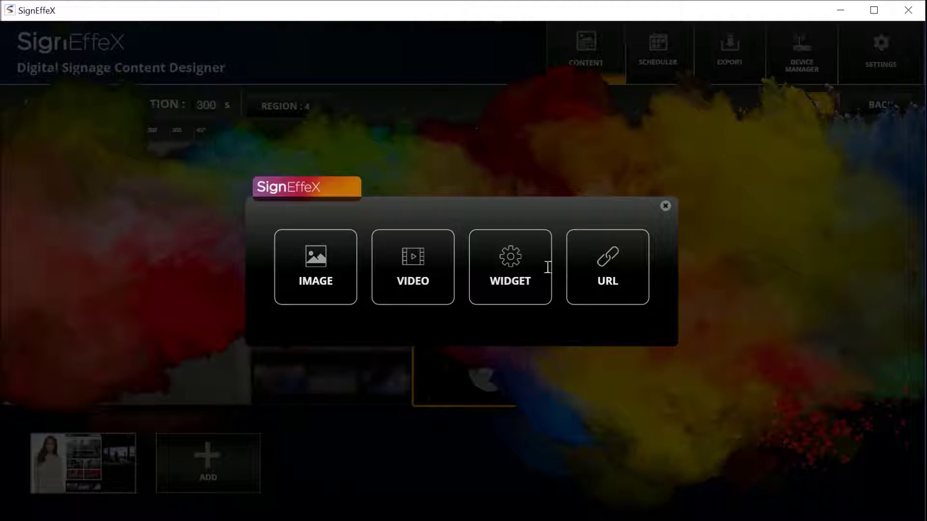
{"action": "left_click", "coordinate": [521, 262]}
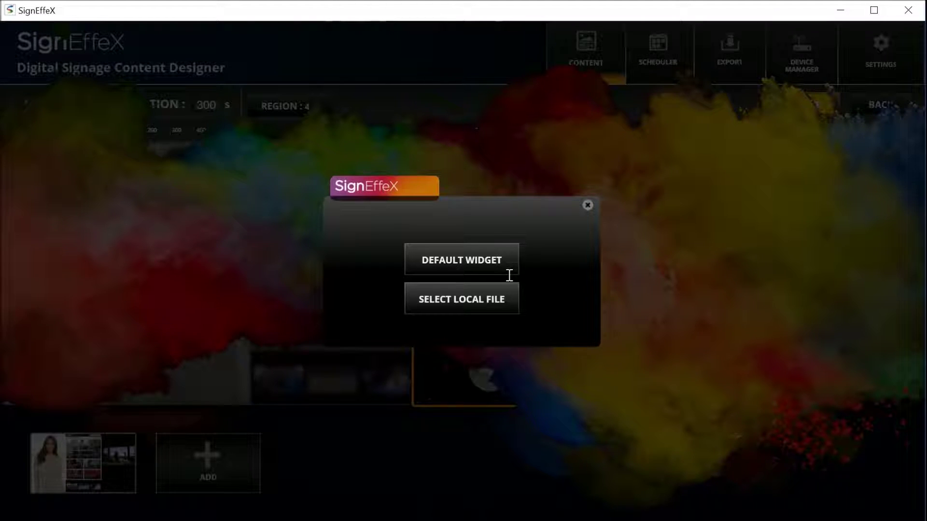
{"action": "left_click", "coordinate": [498, 262]}
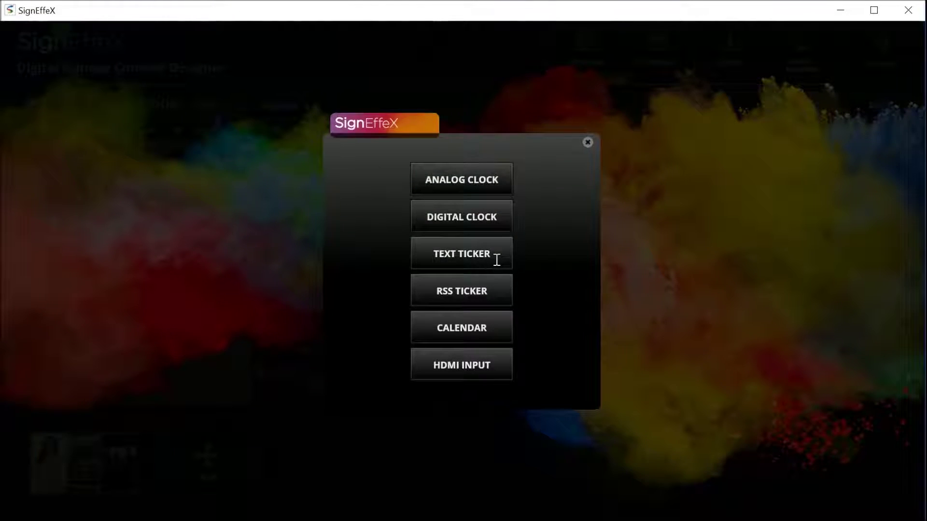
{"action": "left_click", "coordinate": [500, 217]}
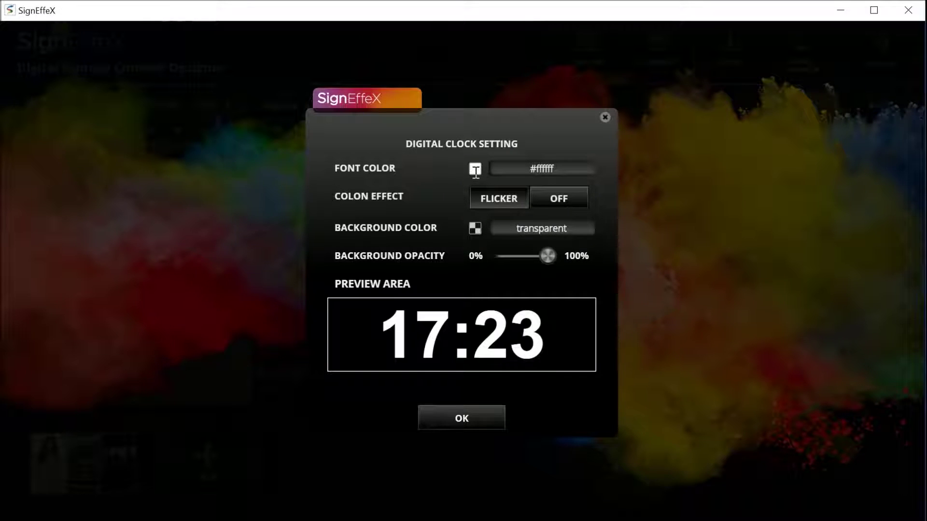
{"action": "left_click", "coordinate": [477, 421]}
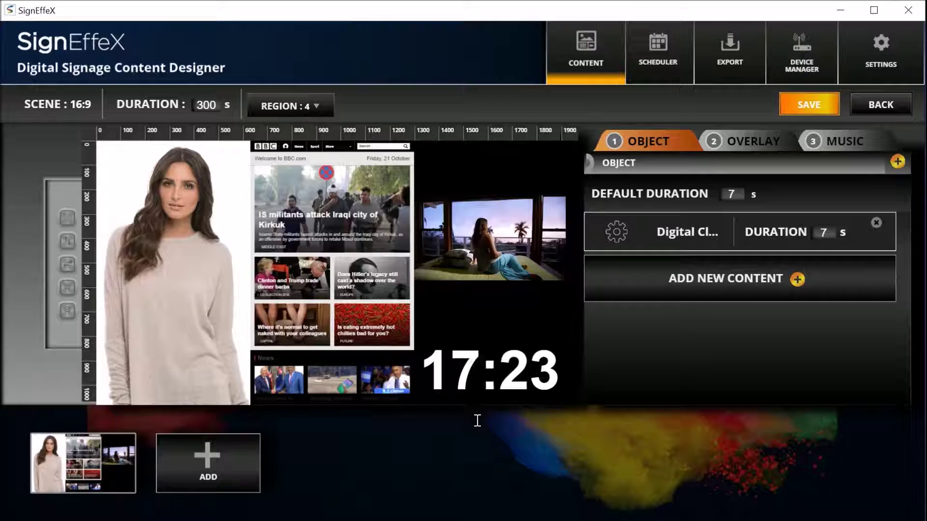
{"action": "left_click_drag", "start_coordinate": [494, 336], "coordinate": [494, 338]}
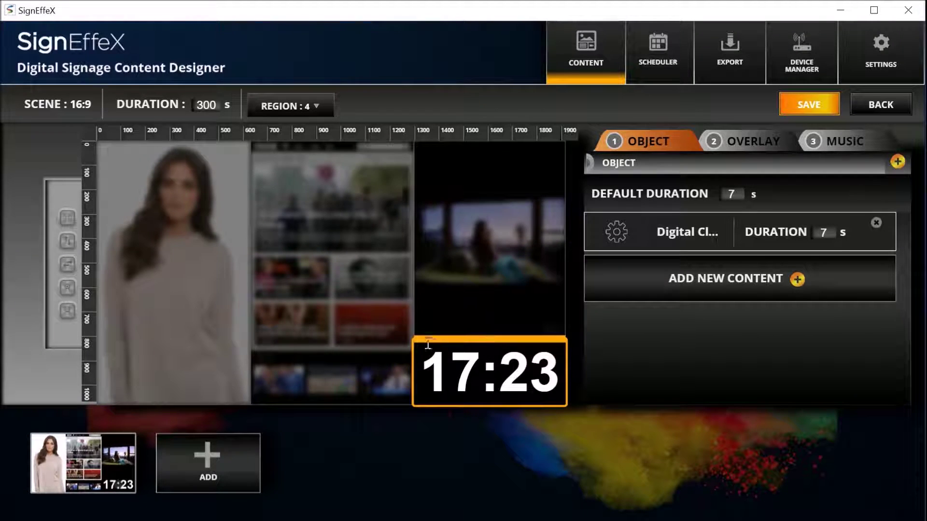
- Add the fashion-1623087_1920.jpg photo as a new image in the left model region
{"action": "left_click", "coordinate": [492, 439]}
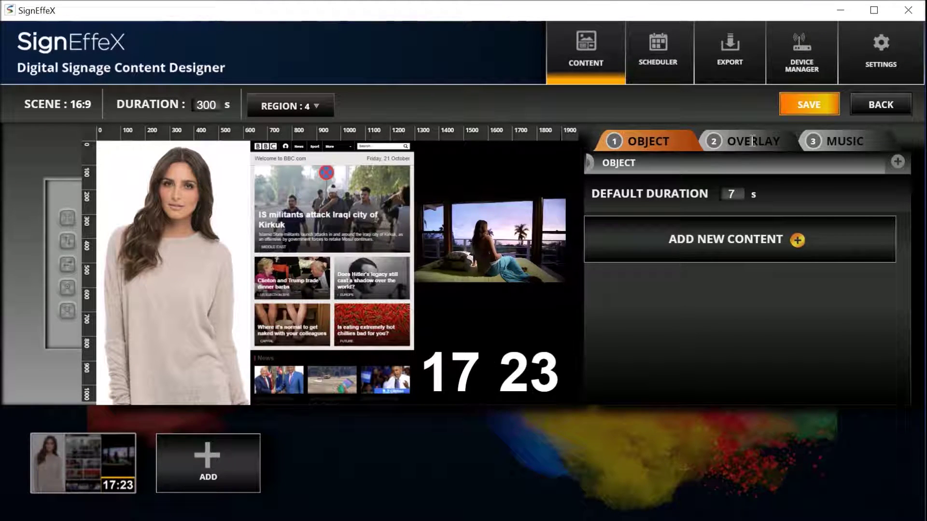
{"action": "left_click", "coordinate": [141, 245]}
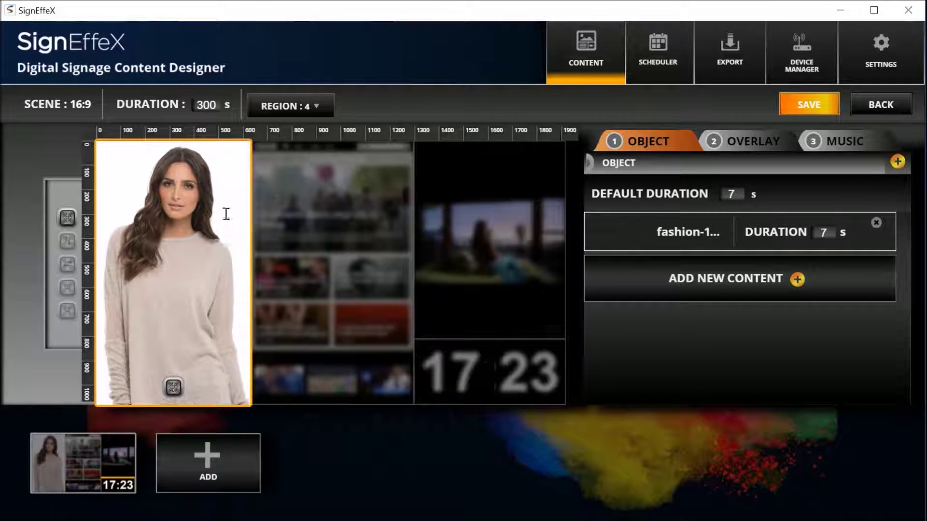
{"action": "left_click", "coordinate": [798, 279]}
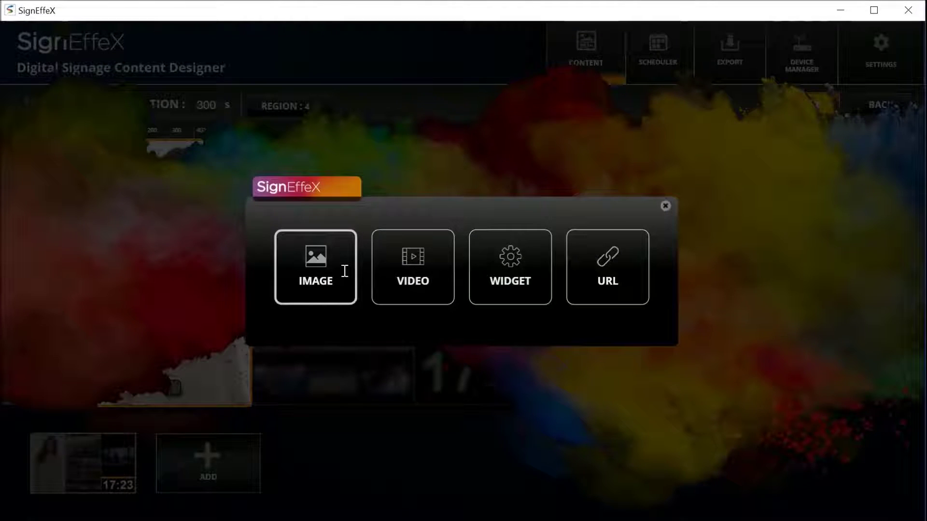
{"action": "left_click", "coordinate": [345, 271]}
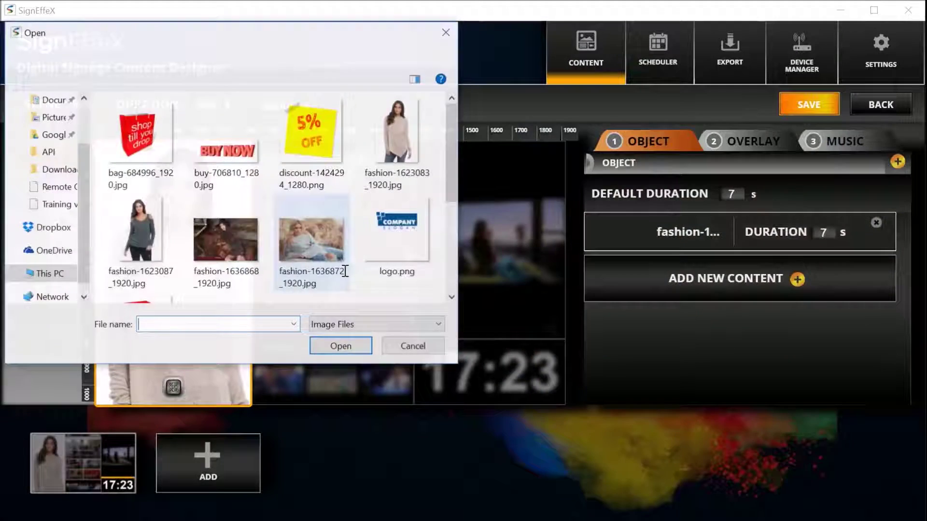
{"action": "double_click", "coordinate": [129, 242]}
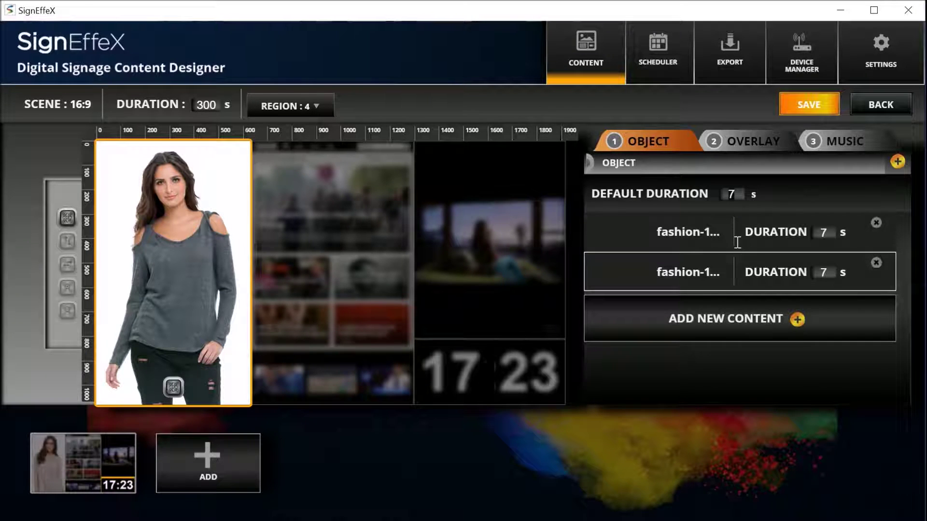
- Set the left region's default display duration to 150 seconds for each image
{"action": "left_click", "coordinate": [689, 234]}
{"action": "left_click", "coordinate": [691, 267]}
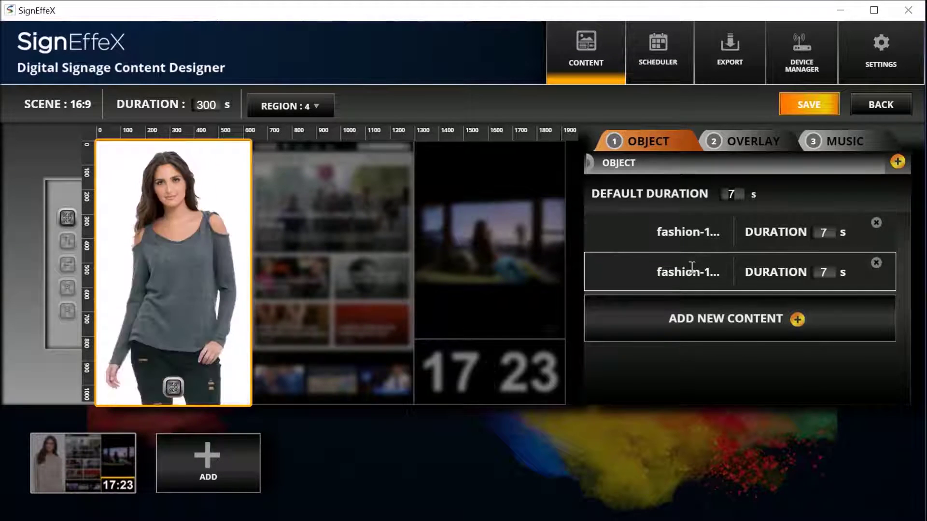
{"action": "double_click", "coordinate": [734, 193]}
{"action": "type", "text": "150"}
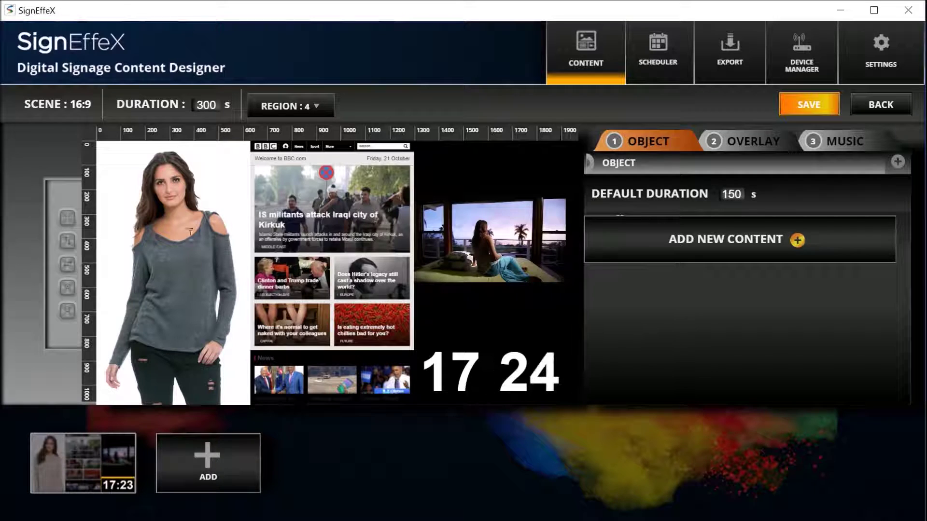
{"action": "left_click", "coordinate": [146, 231]}
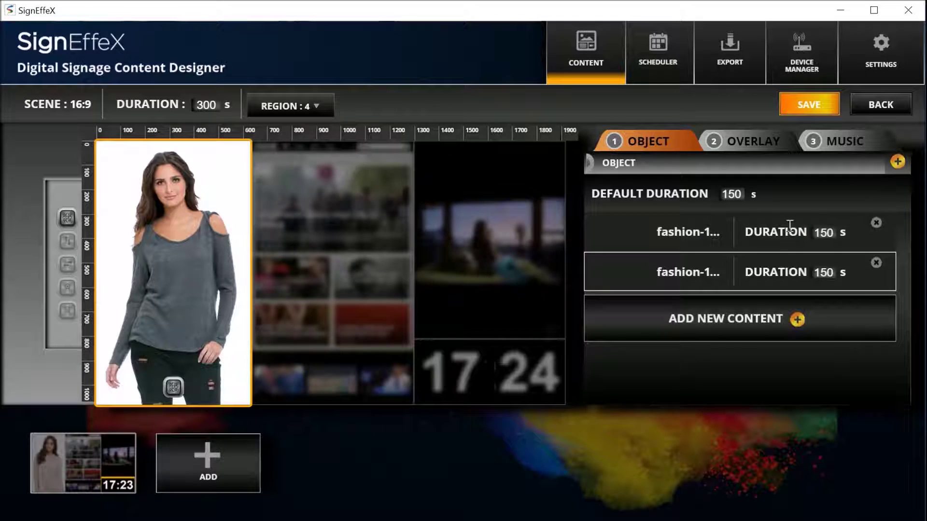
{"action": "left_click", "coordinate": [723, 379]}
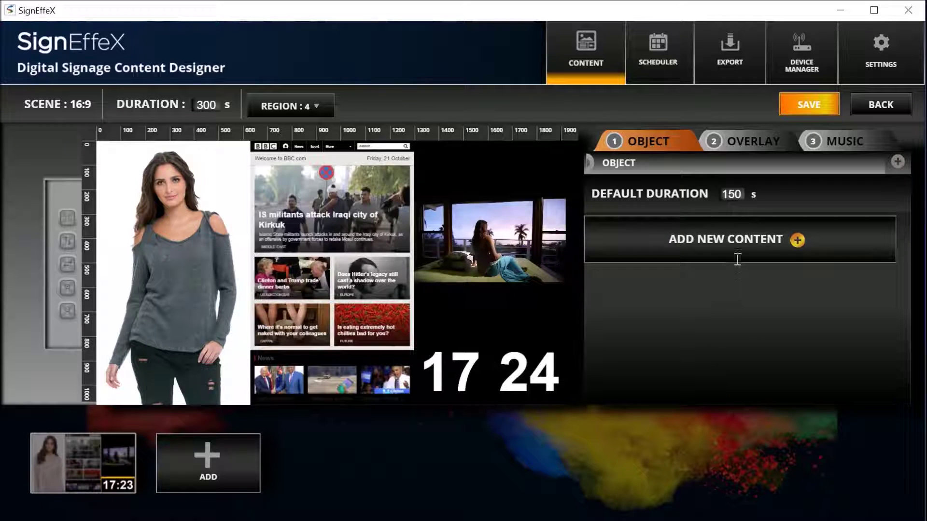
- Add logo.png to the scene as a logo overlay
{"action": "left_click", "coordinate": [753, 142]}
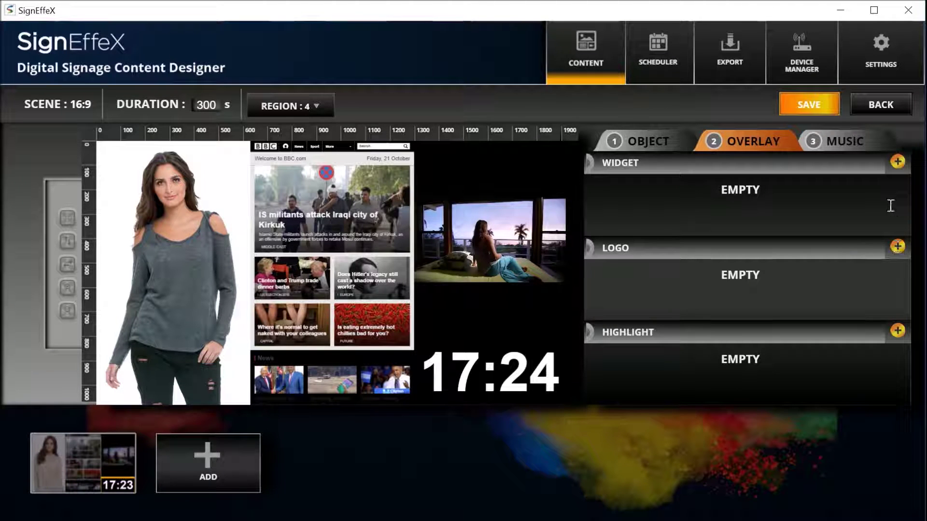
{"action": "left_click", "coordinate": [897, 246]}
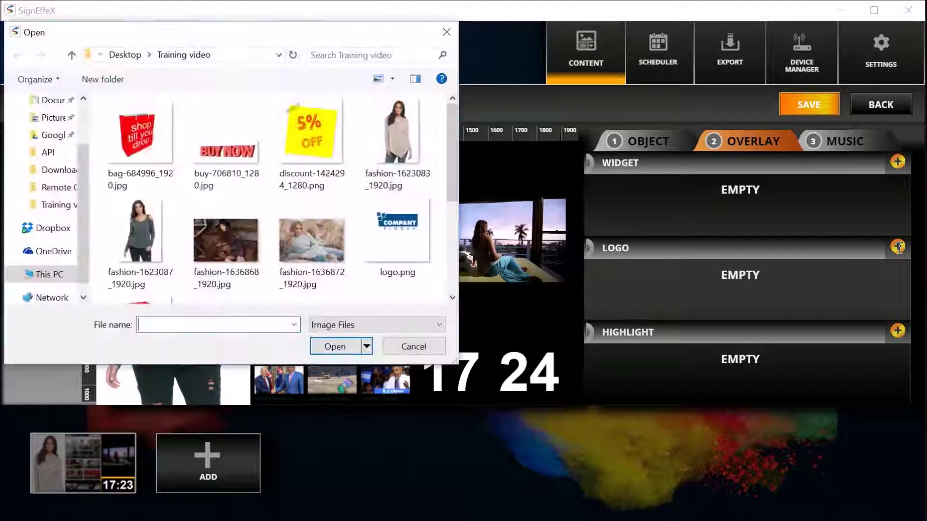
{"action": "double_click", "coordinate": [410, 242]}
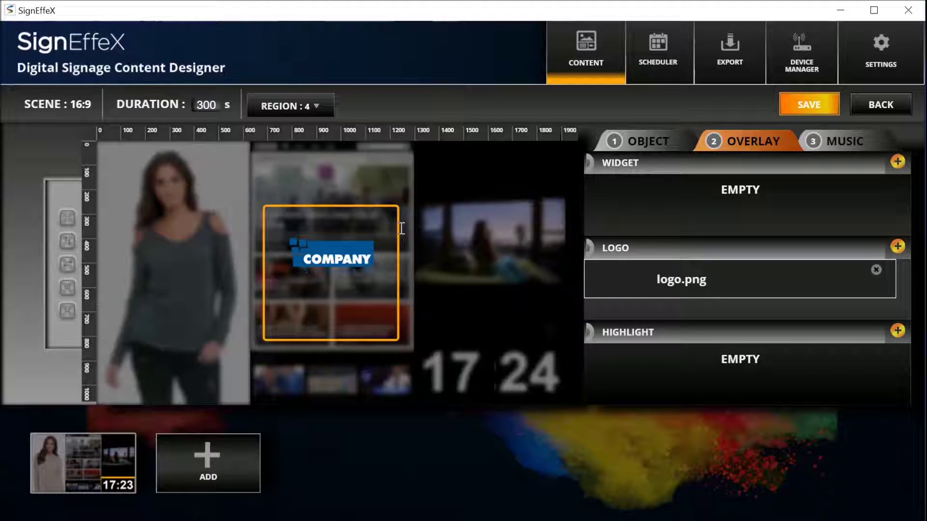
- Shrink the logo to about 180x180 and place it in the video region's top-right corner
{"action": "left_click_drag", "start_coordinate": [389, 255], "coordinate": [486, 200]}
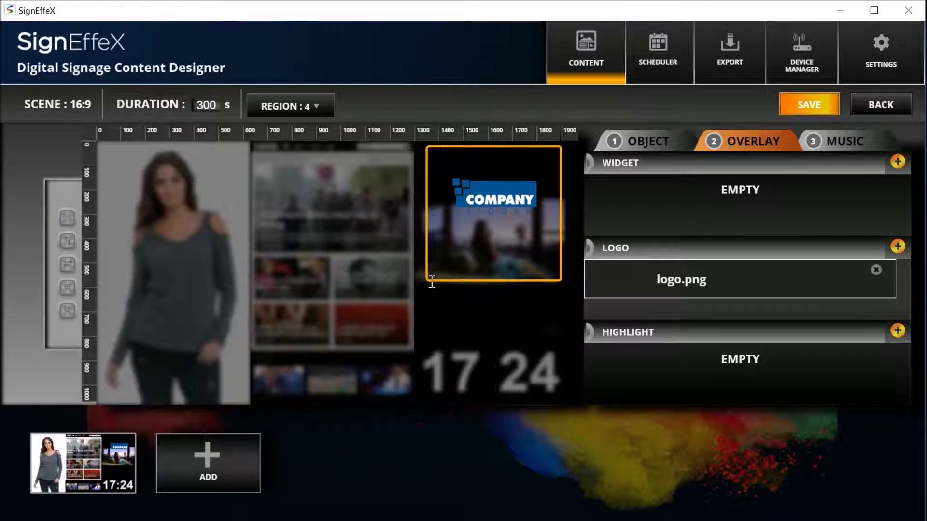
{"action": "left_click_drag", "start_coordinate": [433, 280], "coordinate": [421, 294]}
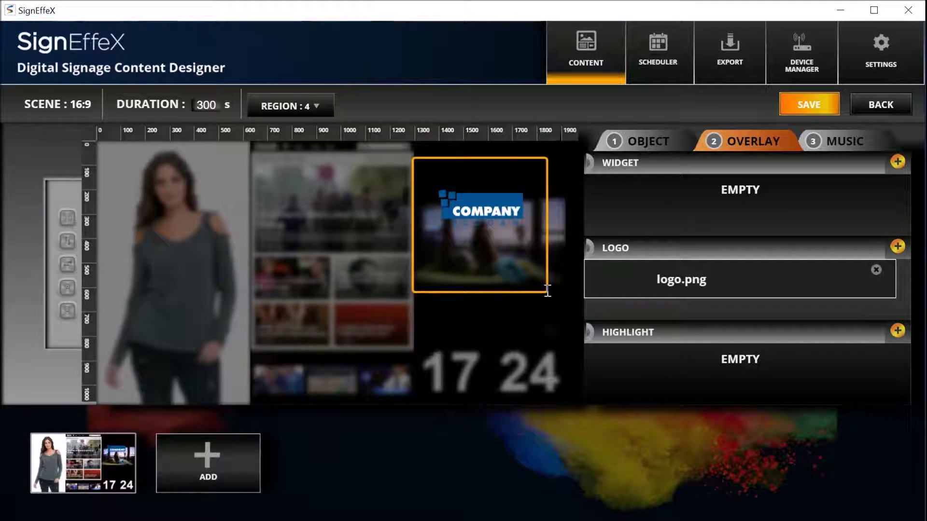
{"action": "left_click_drag", "start_coordinate": [541, 295], "coordinate": [506, 244]}
{"action": "left_click_drag", "start_coordinate": [463, 190], "coordinate": [534, 175]}
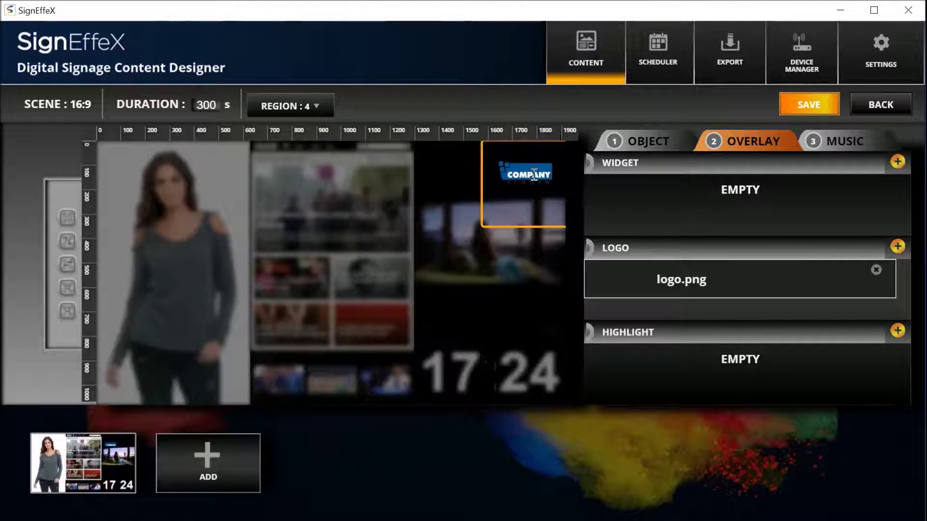
{"action": "left_click", "coordinate": [653, 391]}
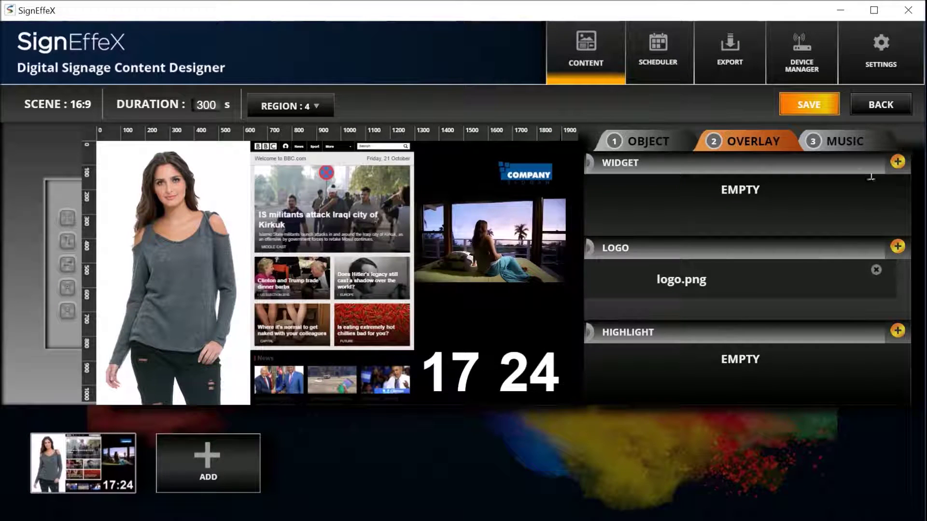
{"action": "left_click", "coordinate": [897, 161]}
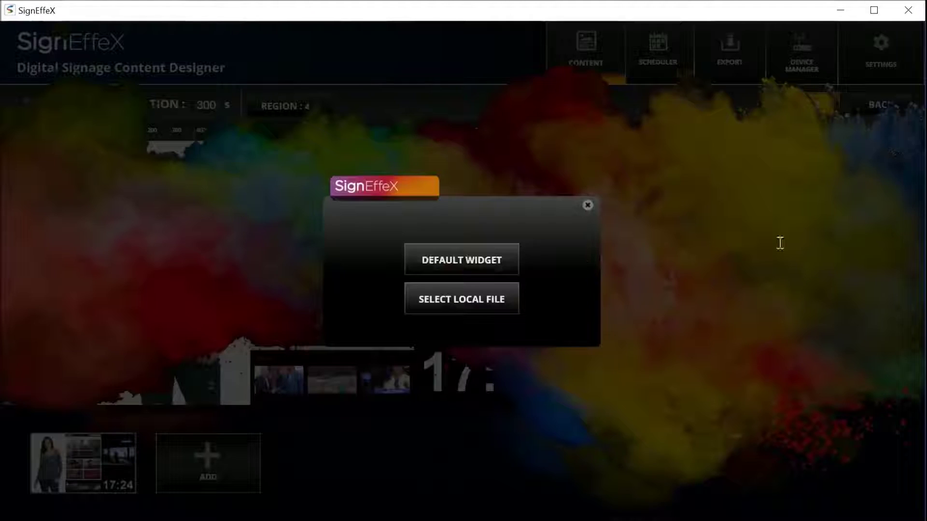
{"action": "left_click", "coordinate": [502, 259]}
{"action": "left_click", "coordinate": [483, 322]}
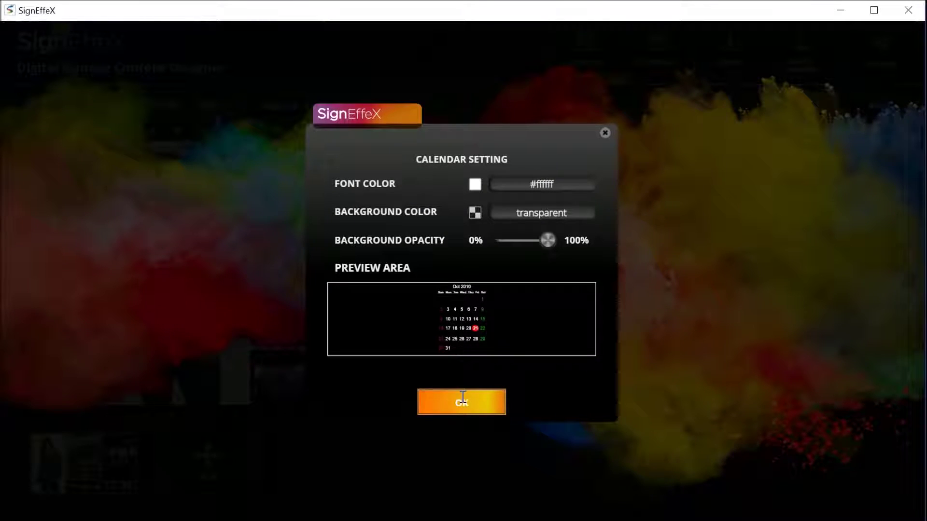
{"action": "left_click", "coordinate": [463, 396]}
{"action": "left_click_drag", "start_coordinate": [471, 227], "coordinate": [171, 330]}
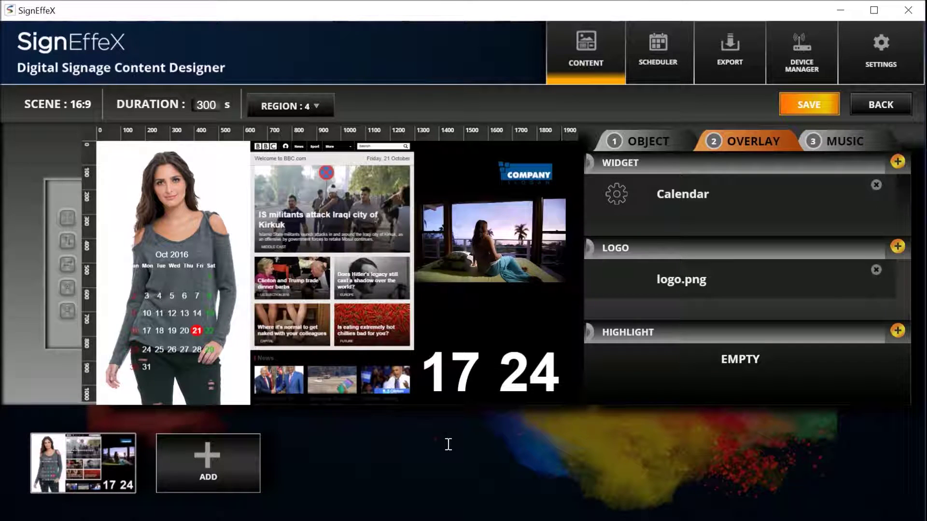
{"action": "left_click", "coordinate": [178, 299]}
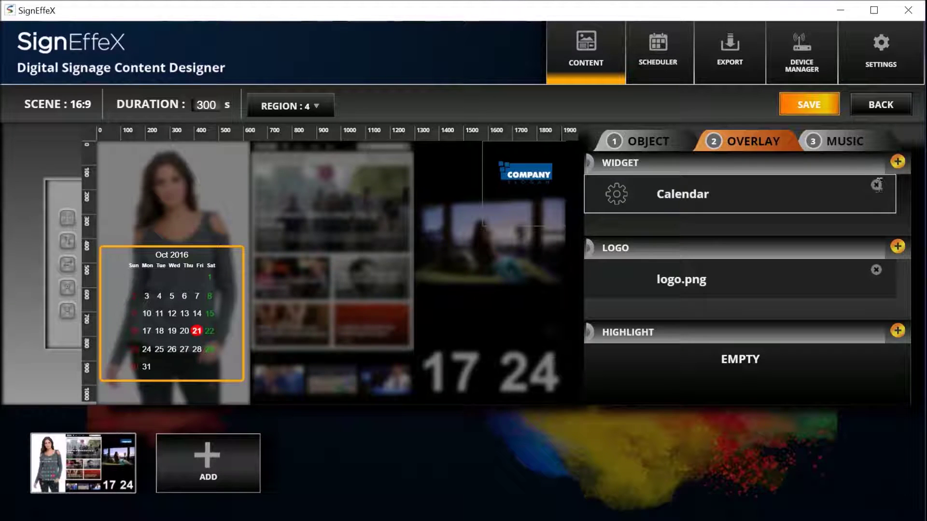
{"action": "left_click", "coordinate": [875, 186]}
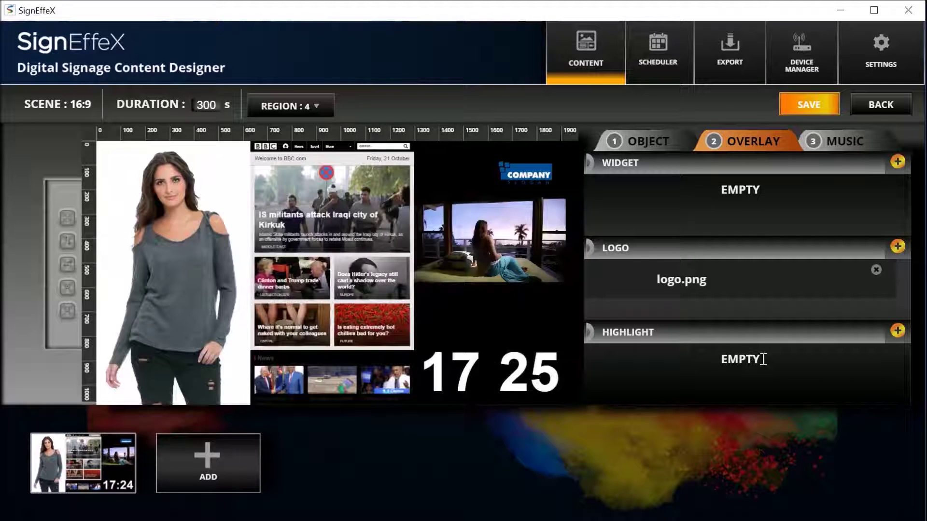
- Create a highlight text overlay reading 'Welcome' in the Arial font
{"action": "left_click", "coordinate": [896, 331]}
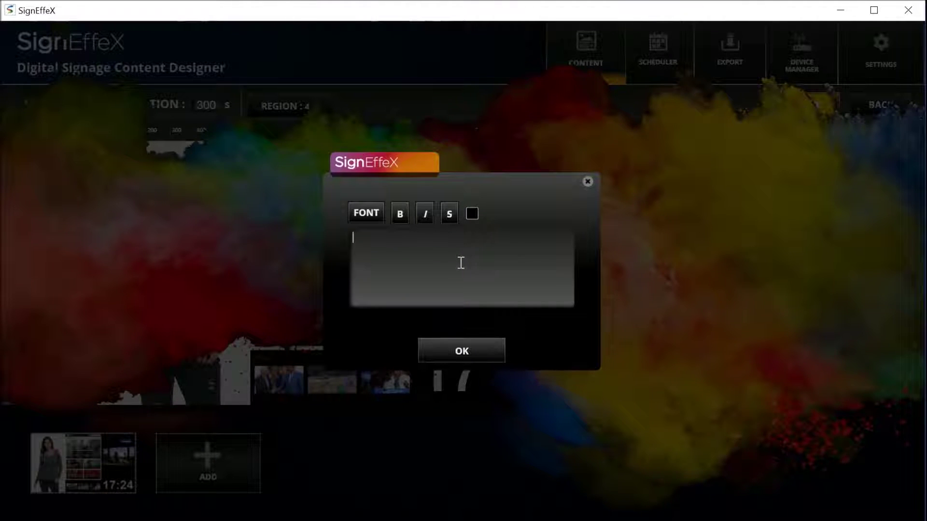
{"action": "type", "text": "Welcome"}
{"action": "left_click", "coordinate": [361, 212]}
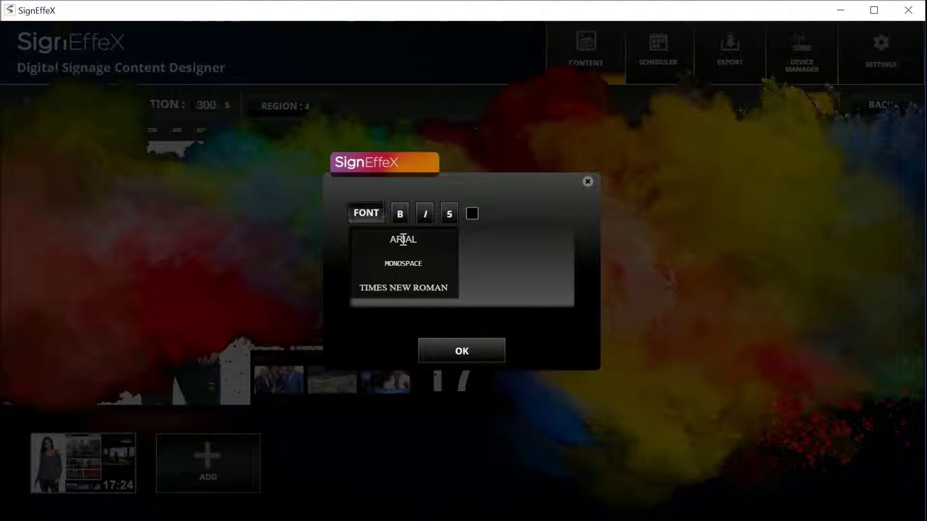
{"action": "left_click", "coordinate": [407, 239]}
{"action": "left_click", "coordinate": [452, 351]}
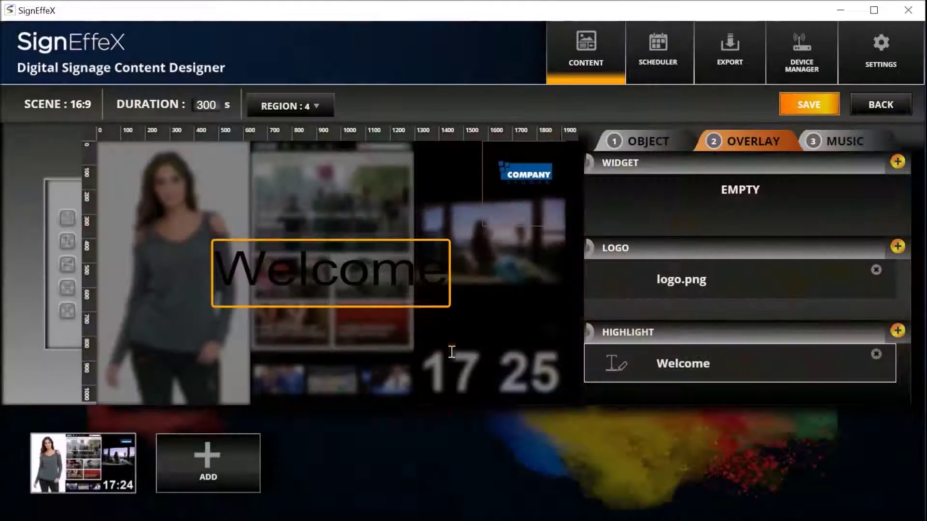
- Resize the Welcome text box and position it over the lower part of the model photo
{"action": "left_click", "coordinate": [379, 252]}
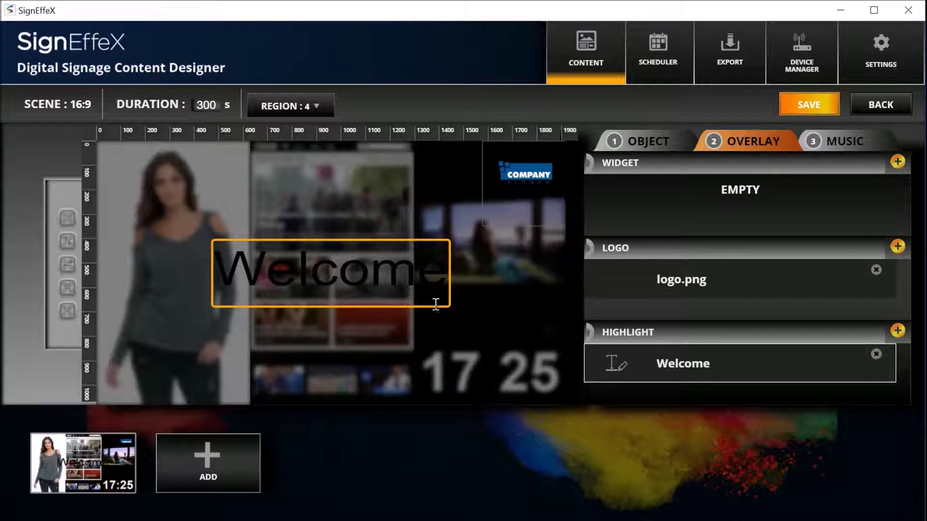
{"action": "left_click_drag", "start_coordinate": [446, 304], "coordinate": [296, 275]}
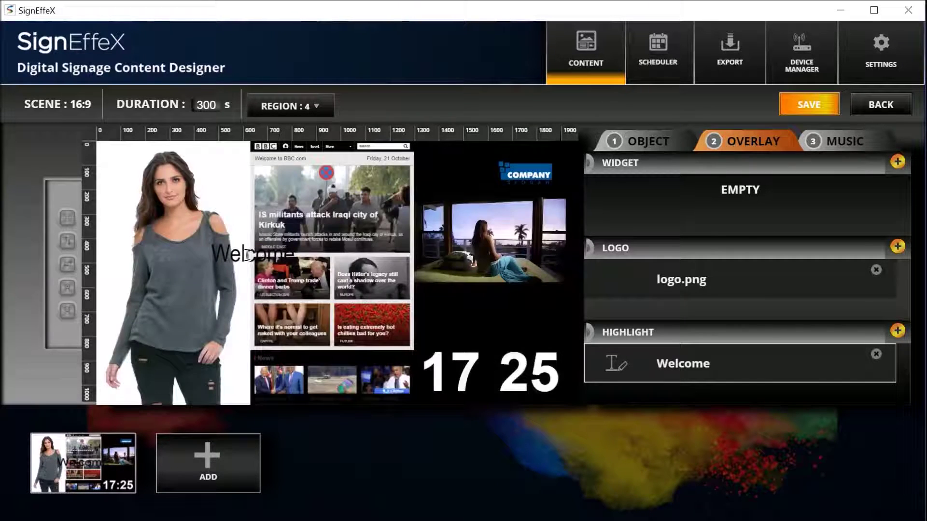
{"action": "left_click", "coordinate": [234, 261]}
{"action": "left_click_drag", "start_coordinate": [234, 261], "coordinate": [191, 302]}
{"action": "left_click", "coordinate": [189, 299]}
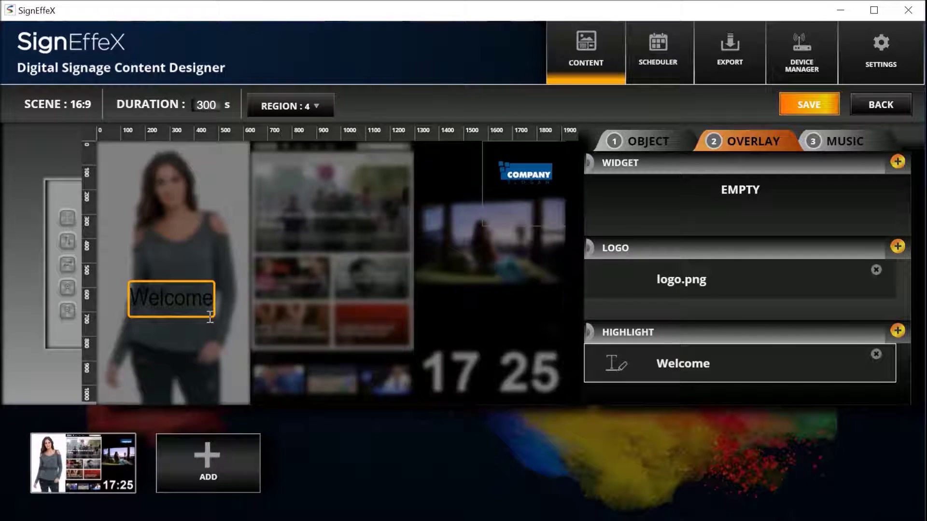
{"action": "mouse_move", "coordinate": [212, 318]}
{"action": "left_mouse_down"}
{"action": "mouse_move", "coordinate": [244, 328]}
{"action": "mouse_move", "coordinate": [195, 315]}
{"action": "left_mouse_up"}
{"action": "left_click", "coordinate": [200, 311]}
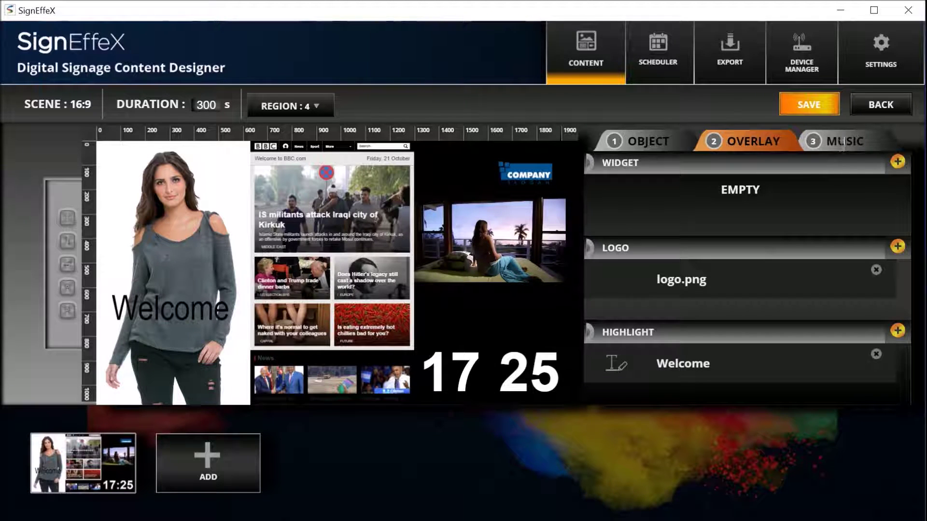
- Add Tours_-_01_-_Enthusiast.mp3 as the first scene's background music track
{"action": "left_click", "coordinate": [844, 142]}
{"action": "left_click", "coordinate": [897, 161]}
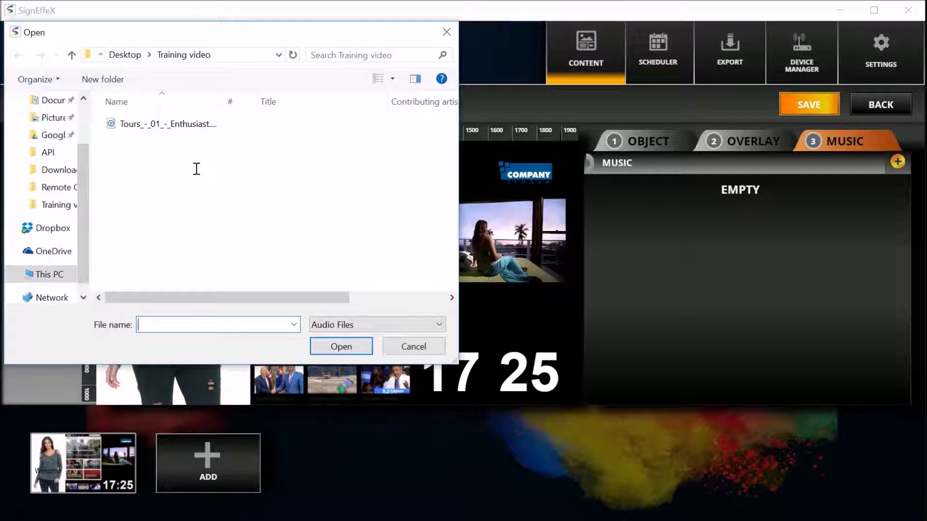
{"action": "left_click", "coordinate": [181, 121]}
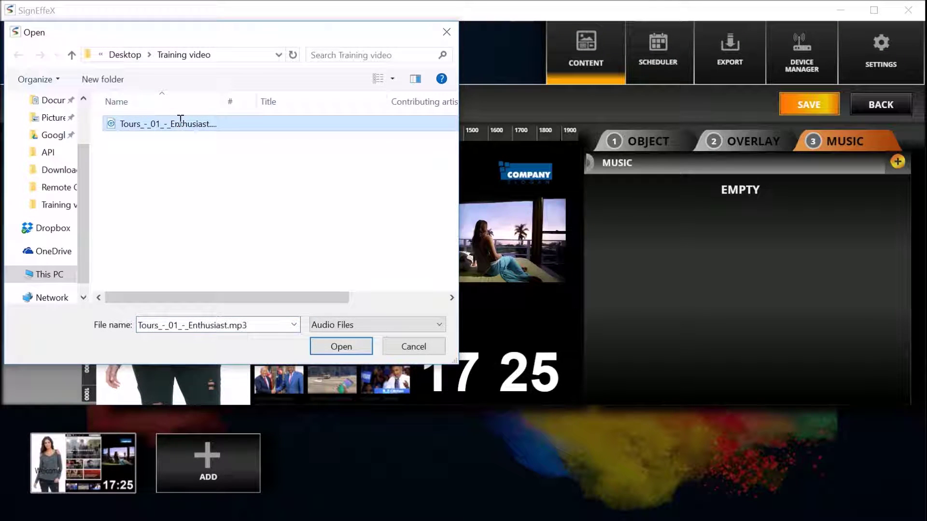
{"action": "double_click", "coordinate": [180, 121]}
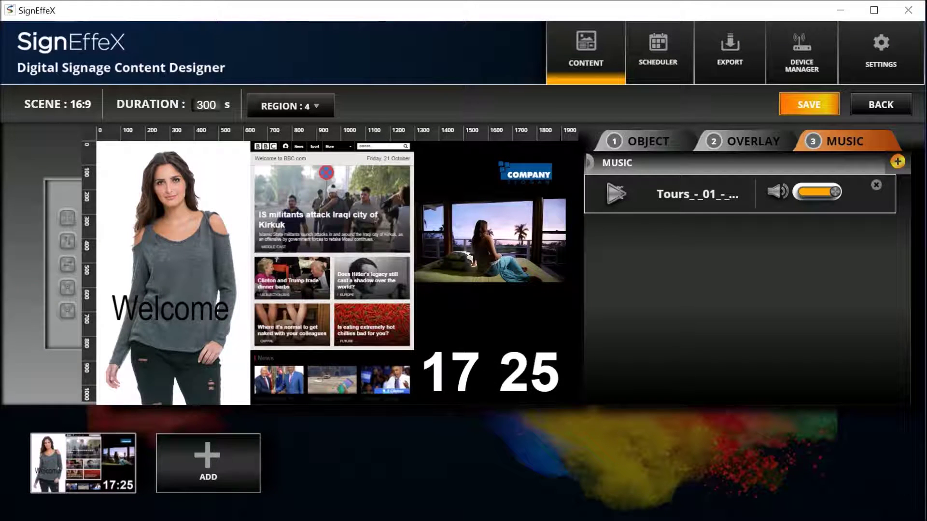
- Preview the Tours track and lower its volume slightly
{"action": "left_click", "coordinate": [617, 193]}
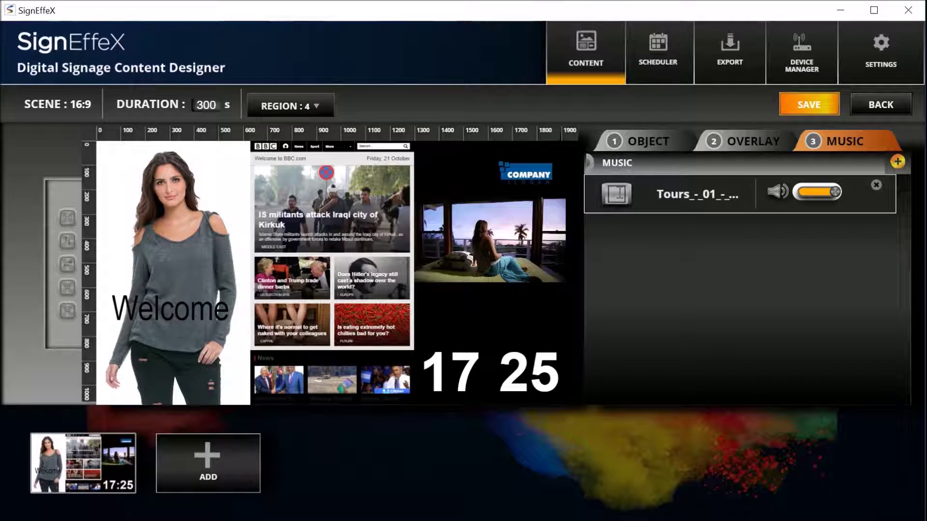
{"action": "left_click", "coordinate": [618, 193]}
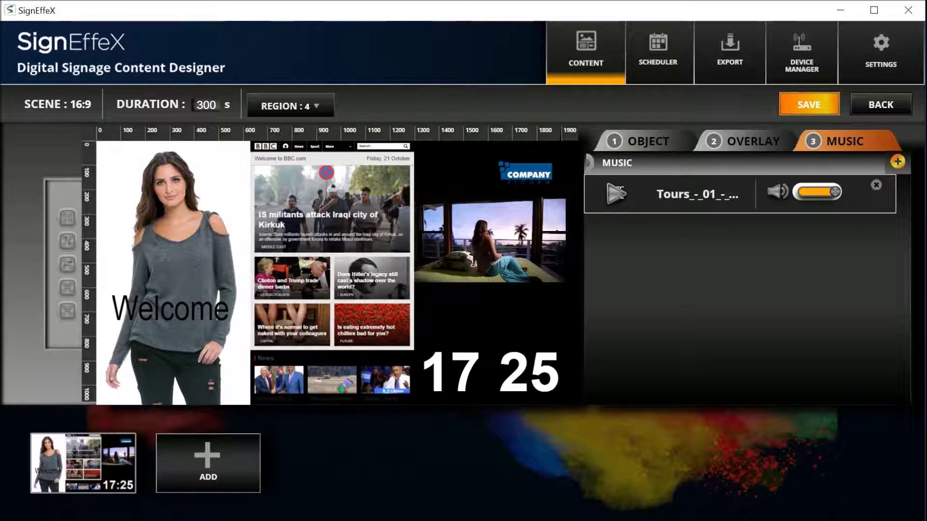
{"action": "left_click_drag", "start_coordinate": [835, 191], "coordinate": [819, 192]}
{"action": "left_click", "coordinate": [618, 195]}
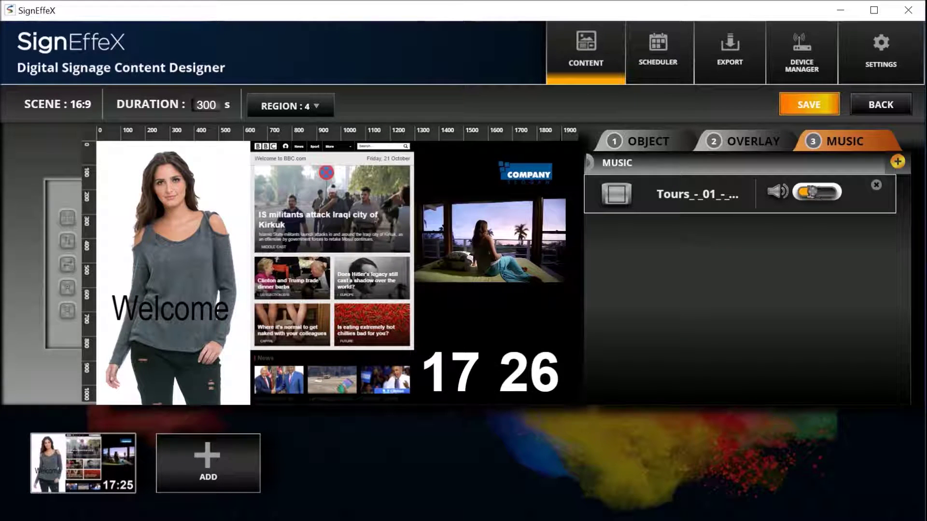
{"action": "left_click", "coordinate": [625, 193]}
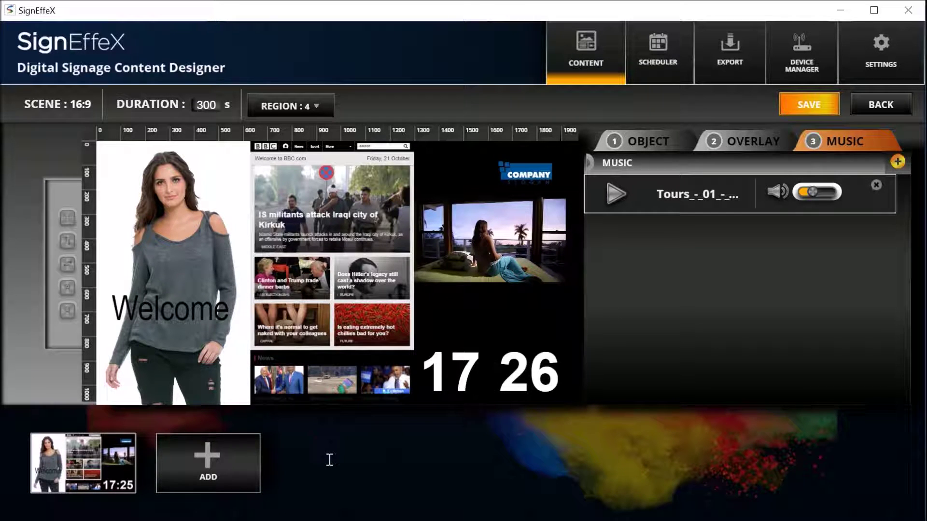
- Create a second scene with a side-by-side two-region layout and change its duration from 300 to 150 s
{"action": "left_click", "coordinate": [210, 458]}
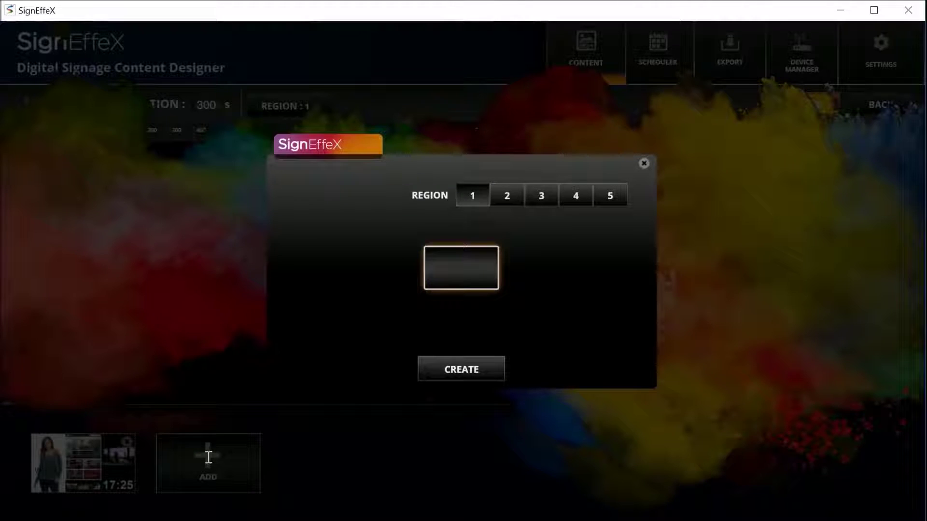
{"action": "left_click", "coordinate": [516, 196]}
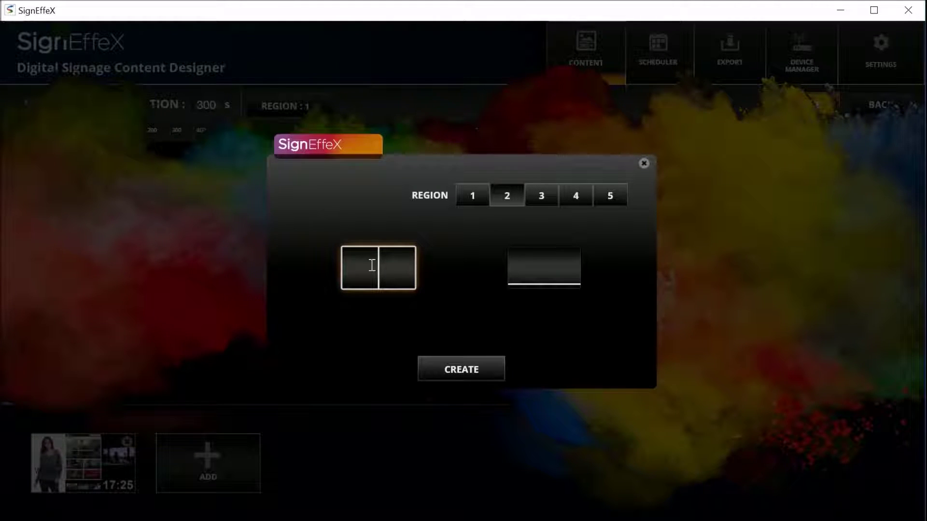
{"action": "left_click", "coordinate": [460, 368]}
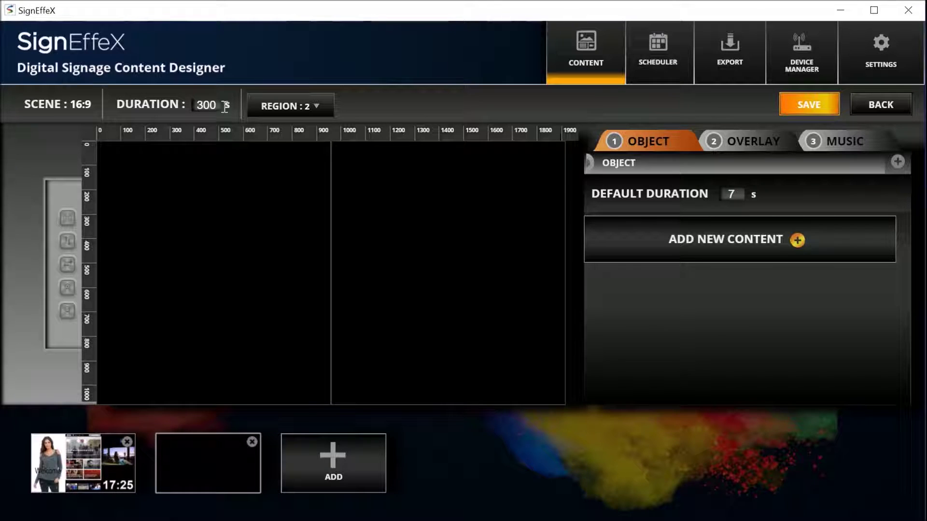
{"action": "left_click_drag", "start_coordinate": [217, 105], "coordinate": [191, 102]}
{"action": "type", "text": "150"}
{"action": "left_click", "coordinate": [227, 267]}
- Load fashion-1636868_1920.jpg and fashion-1636872_1920.jpg into the new scene's left region
{"action": "left_click", "coordinate": [217, 273]}
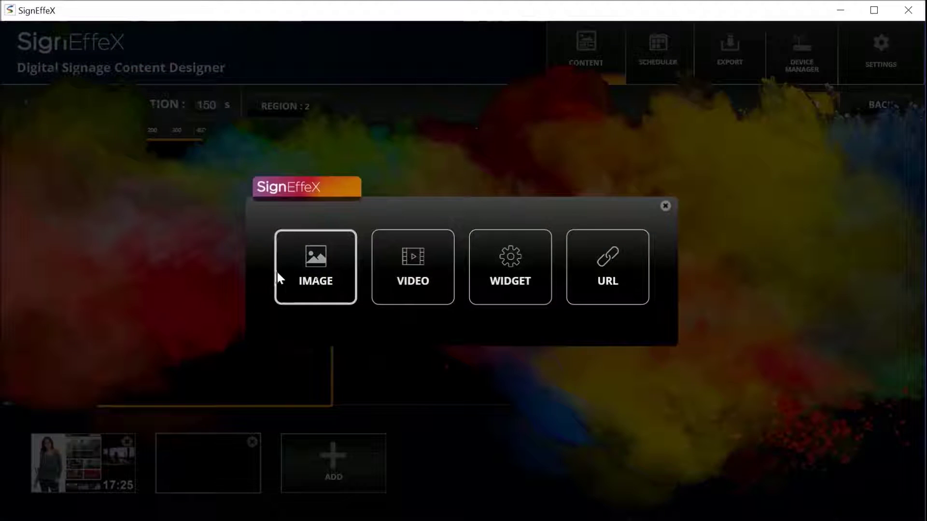
{"action": "left_click", "coordinate": [311, 265]}
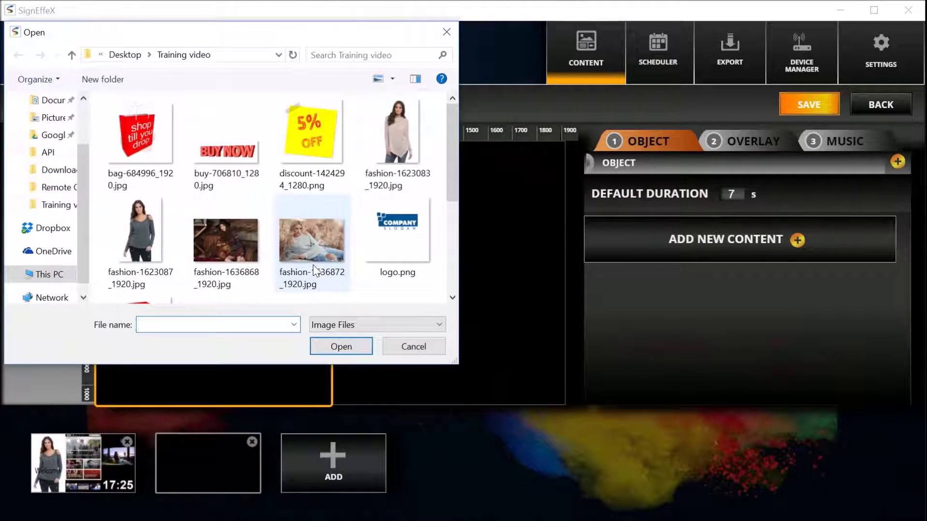
{"action": "left_click", "coordinate": [236, 235]}
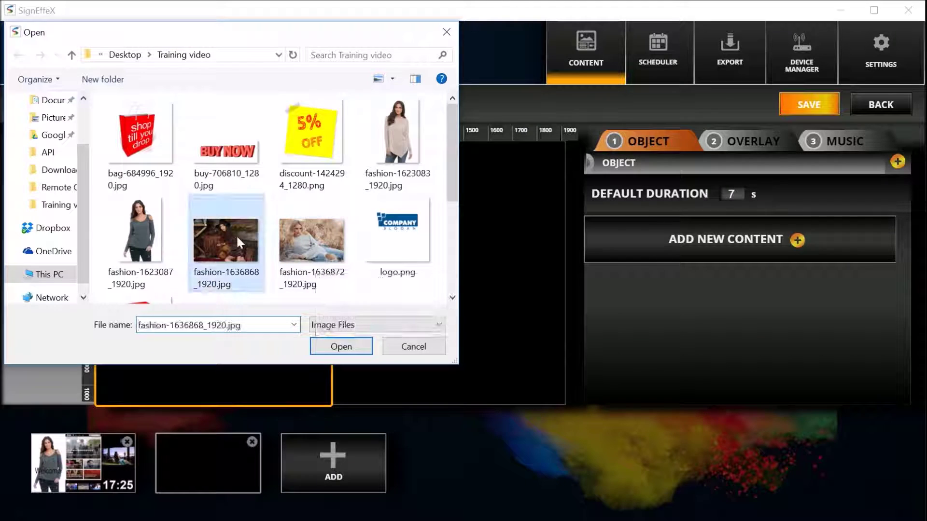
{"action": "left_click", "coordinate": [310, 236], "text": "ctrl"}
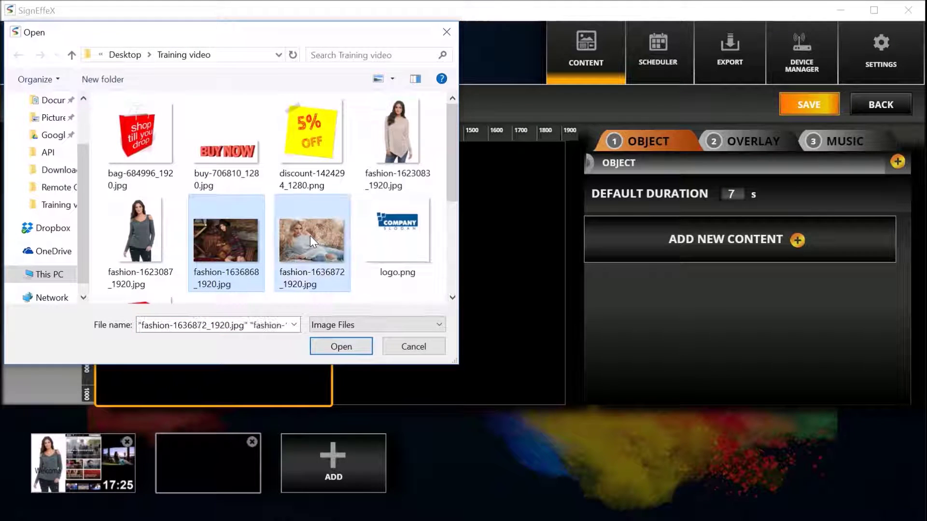
{"action": "left_click", "coordinate": [338, 348]}
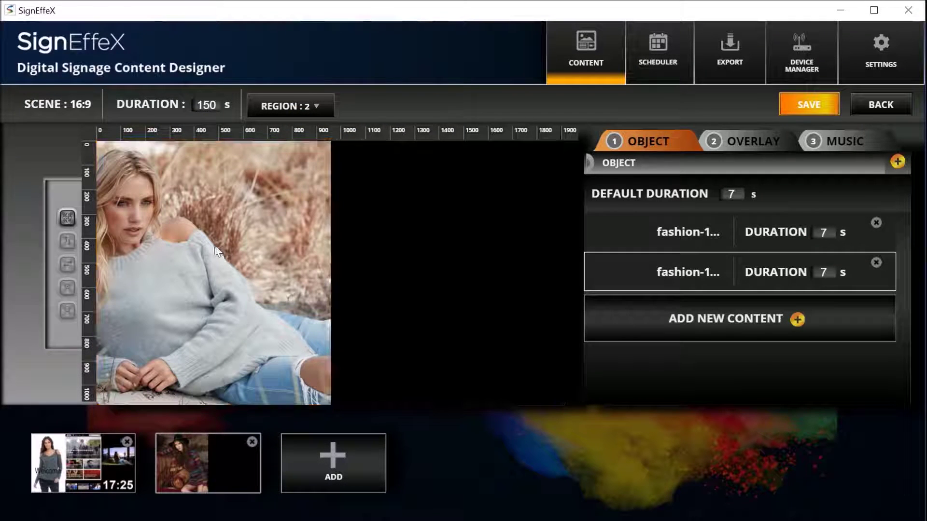
- Reposition the hat-woman and blonde-woman pictures within the left region's frame
{"action": "left_click", "coordinate": [655, 230]}
{"action": "left_click", "coordinate": [657, 272]}
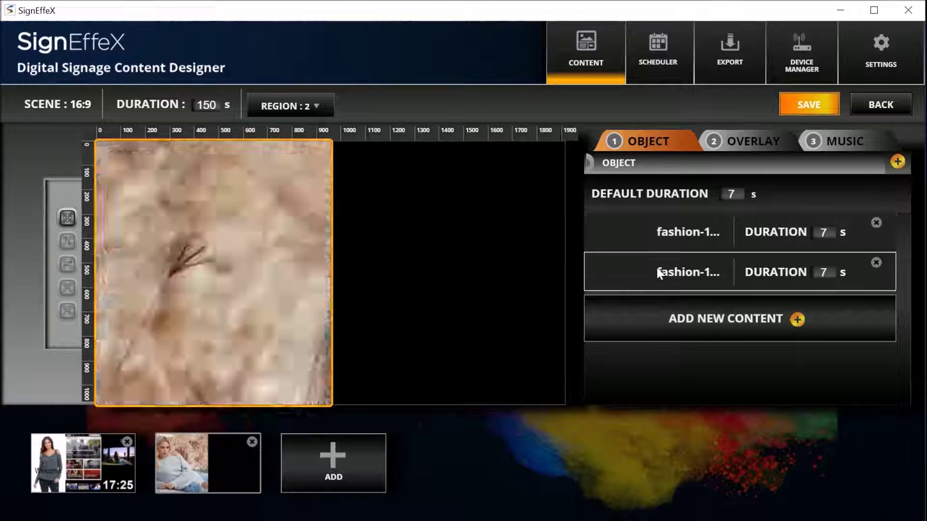
{"action": "left_click", "coordinate": [663, 232]}
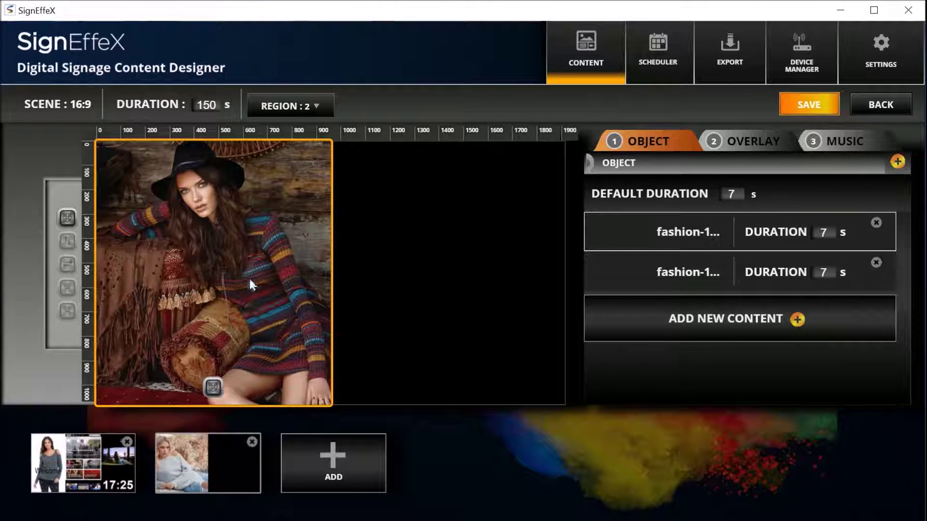
{"action": "left_click", "coordinate": [213, 385]}
{"action": "left_click_drag", "start_coordinate": [234, 311], "coordinate": [242, 313]}
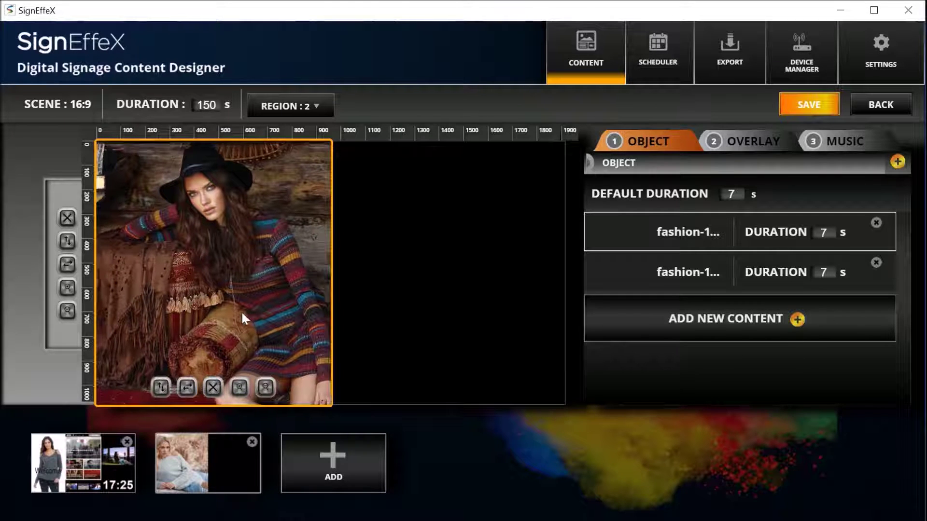
{"action": "left_click", "coordinate": [159, 387]}
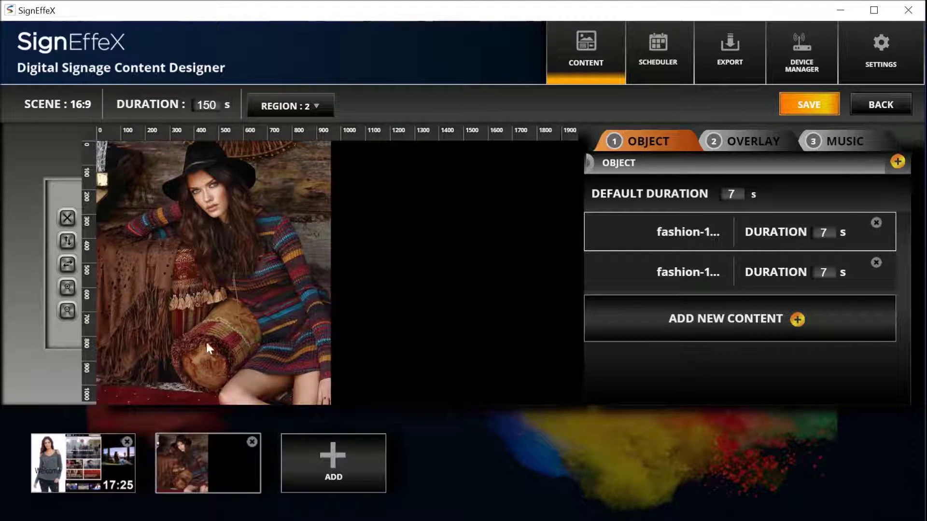
{"action": "left_click", "coordinate": [650, 268]}
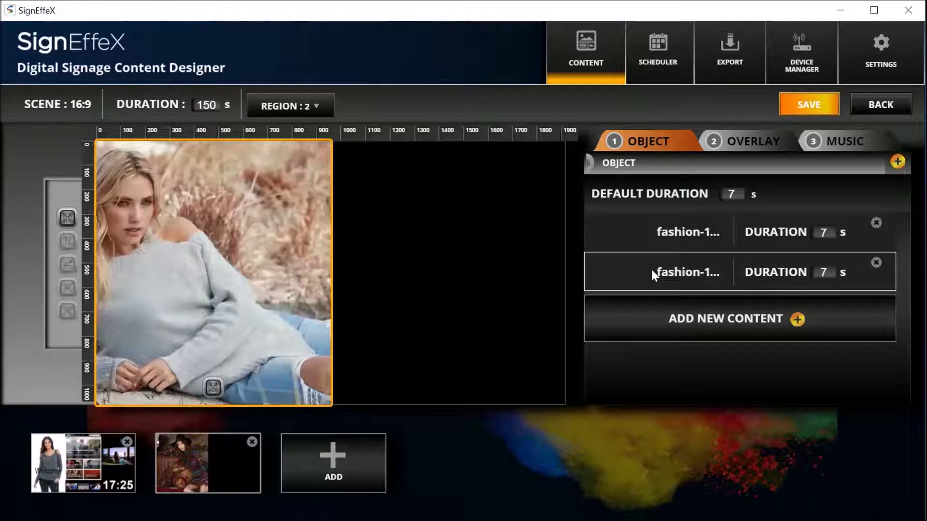
{"action": "left_click", "coordinate": [213, 387]}
{"action": "left_click_drag", "start_coordinate": [207, 303], "coordinate": [256, 322]}
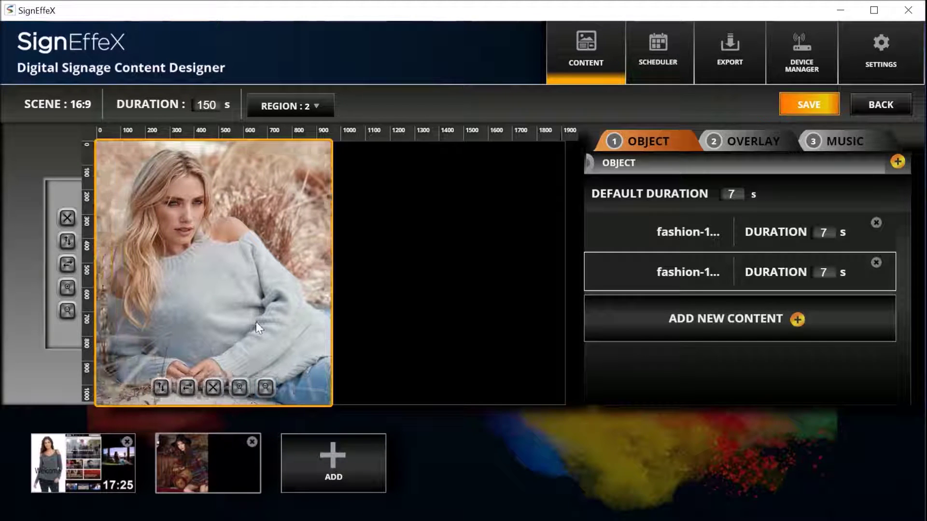
{"action": "left_click", "coordinate": [161, 386]}
- Adjust the two left-region images' display durations to 75 s each
{"action": "left_click", "coordinate": [682, 365]}
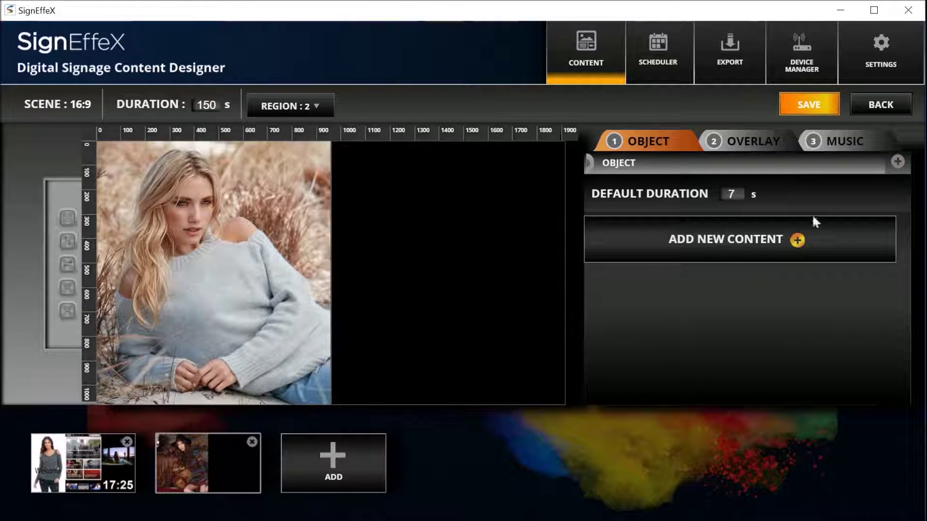
{"action": "left_click", "coordinate": [241, 196]}
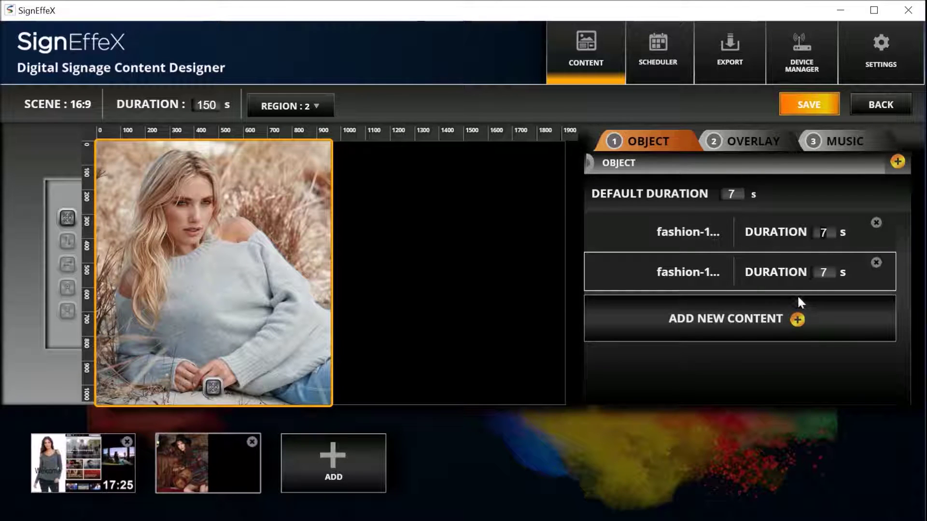
{"action": "type", "text": "55"}
{"action": "left_click", "coordinate": [781, 357]}
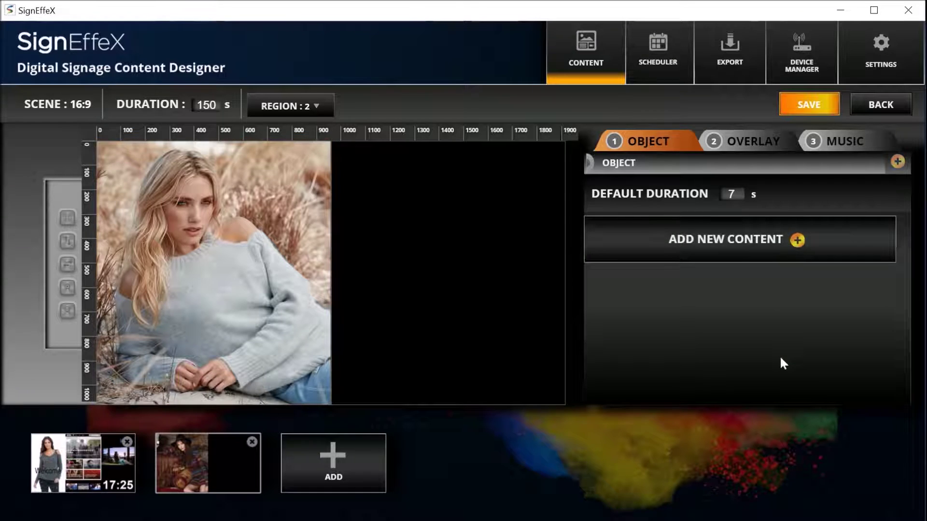
{"action": "left_click", "coordinate": [447, 242]}
- Load bag-684996_1920.jpg and discount-1424294_1280.png into the scene's right region
{"action": "left_click", "coordinate": [447, 273]}
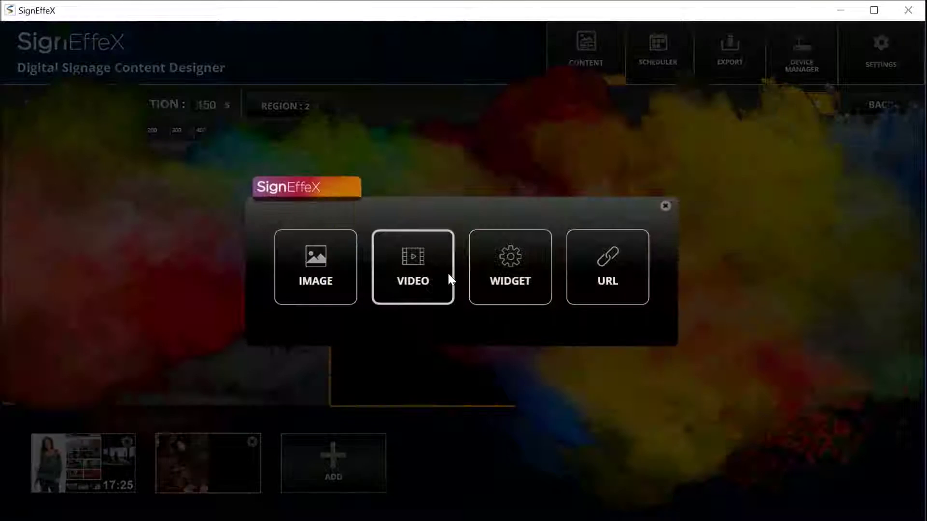
{"action": "left_click", "coordinate": [326, 265]}
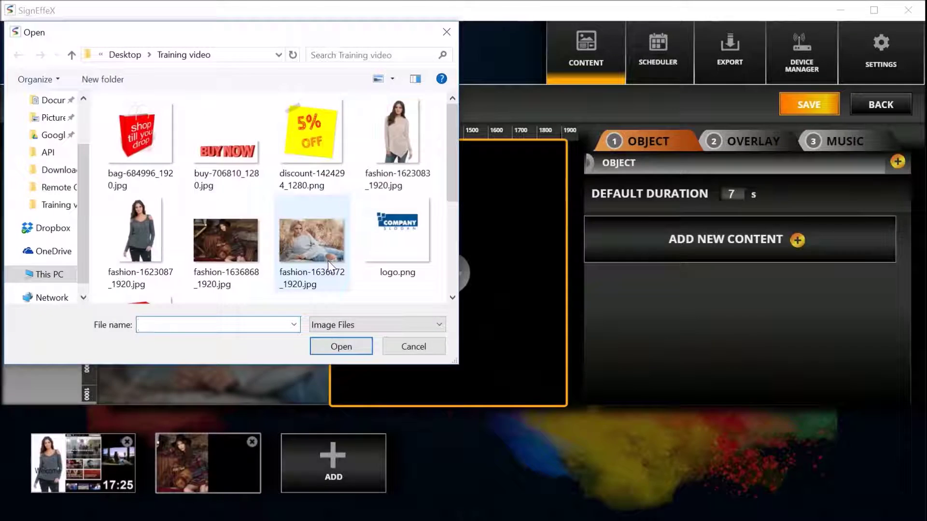
{"action": "scroll", "coordinate": [329, 259], "scroll_direction": "down", "scroll_amount": 2}
{"action": "scroll", "coordinate": [329, 259], "scroll_direction": "up", "scroll_amount": 3}
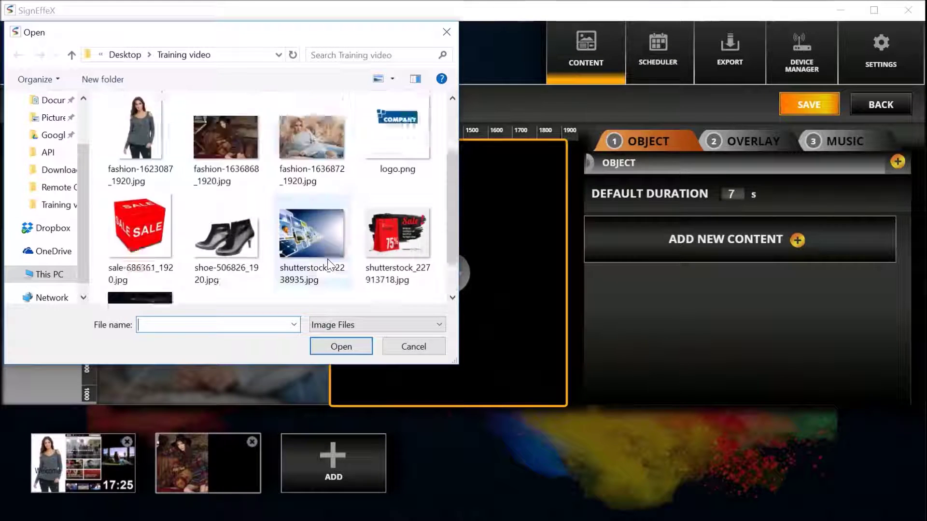
{"action": "left_click", "coordinate": [141, 135]}
{"action": "left_click", "coordinate": [311, 133], "text": "ctrl"}
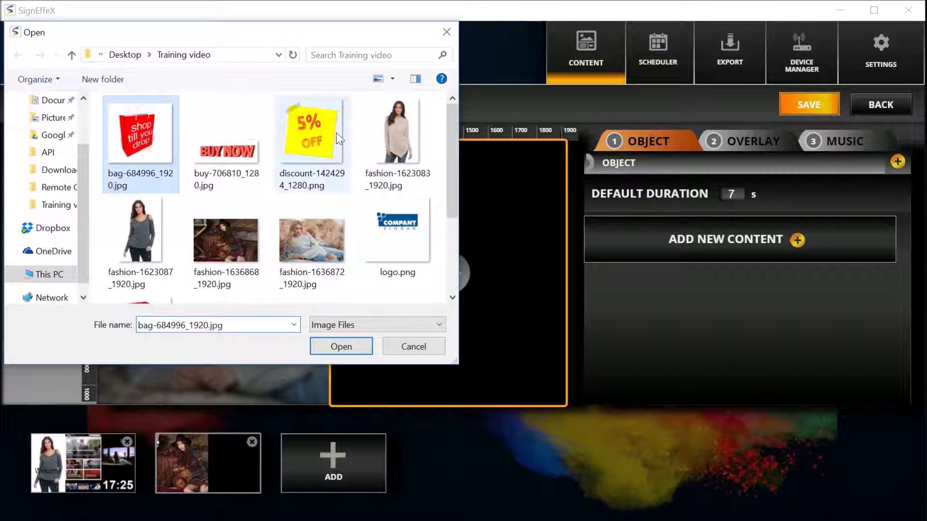
{"action": "left_click", "coordinate": [344, 347]}
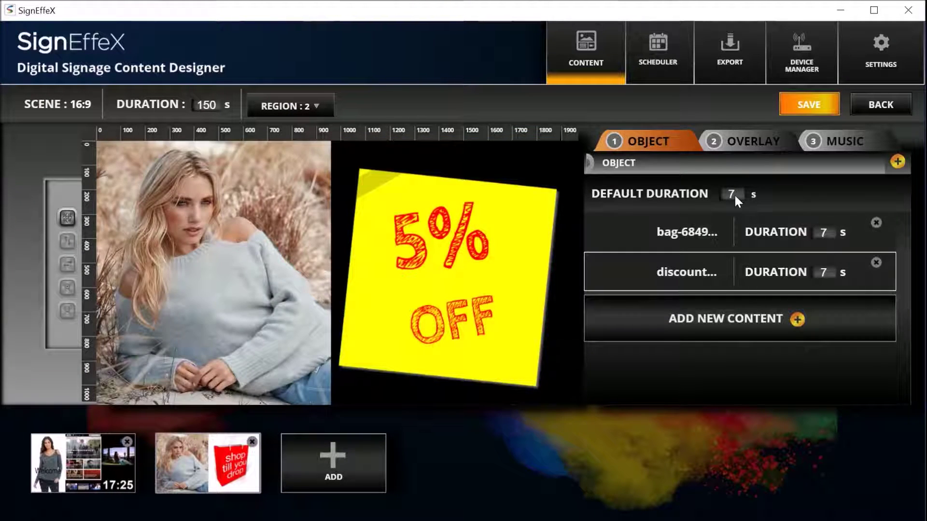
- Set the right region's default duration to 75 s so both images last 75 s
{"action": "type", "text": "150"}
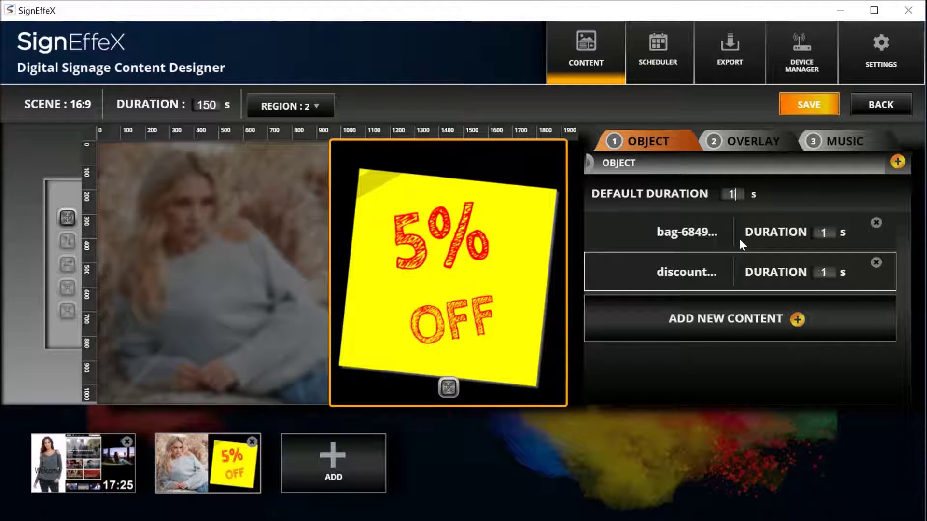
{"action": "key", "text": "BackSpace"}
{"action": "key", "text": "BackSpace"}
{"action": "key", "text": "BackSpace"}
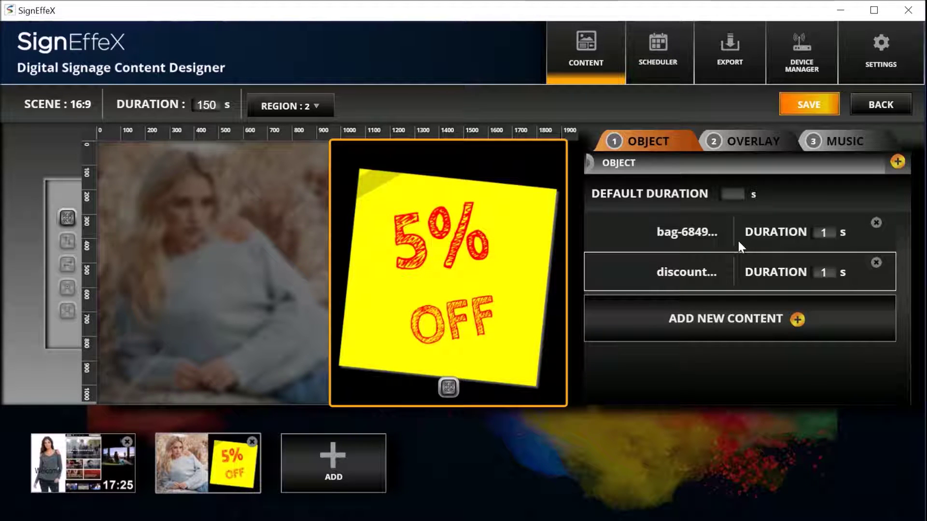
{"action": "type", "text": "75"}
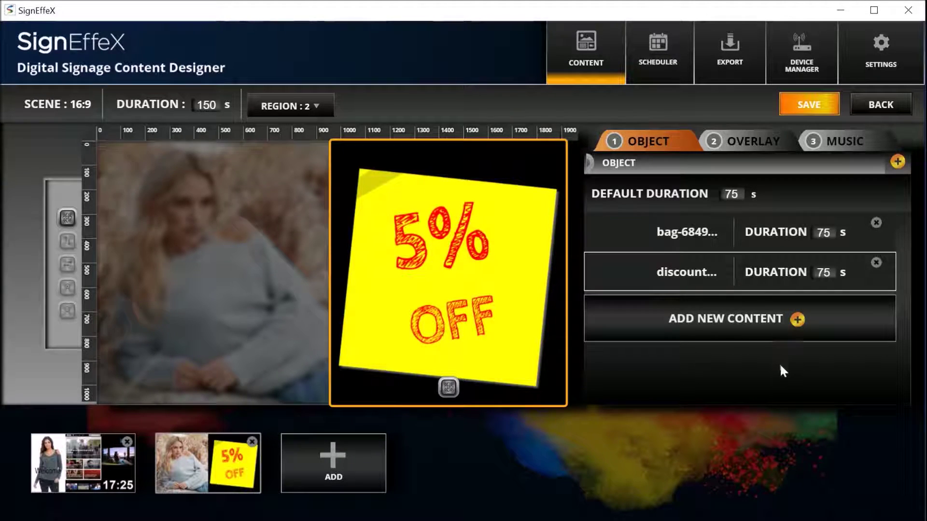
{"action": "left_click", "coordinate": [780, 363]}
{"action": "left_click", "coordinate": [494, 291]}
{"action": "left_click", "coordinate": [657, 397]}
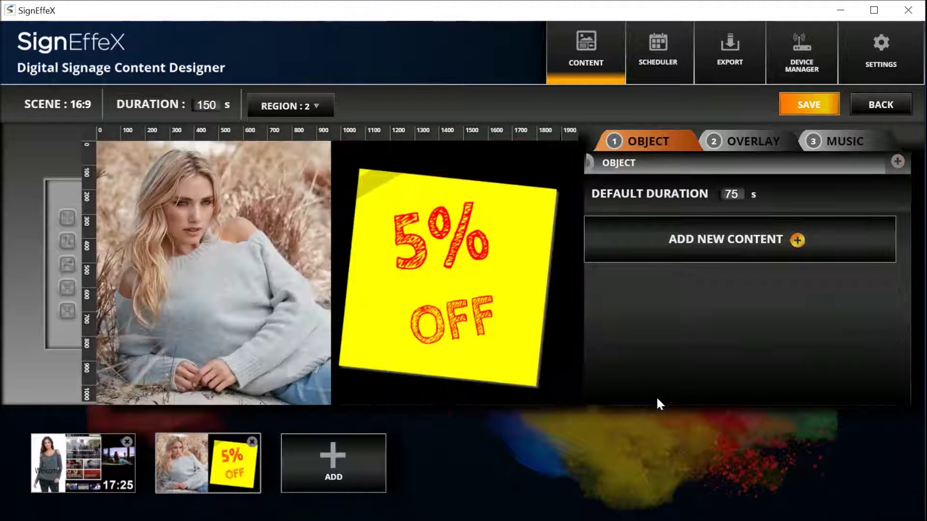
{"action": "left_click", "coordinate": [763, 144]}
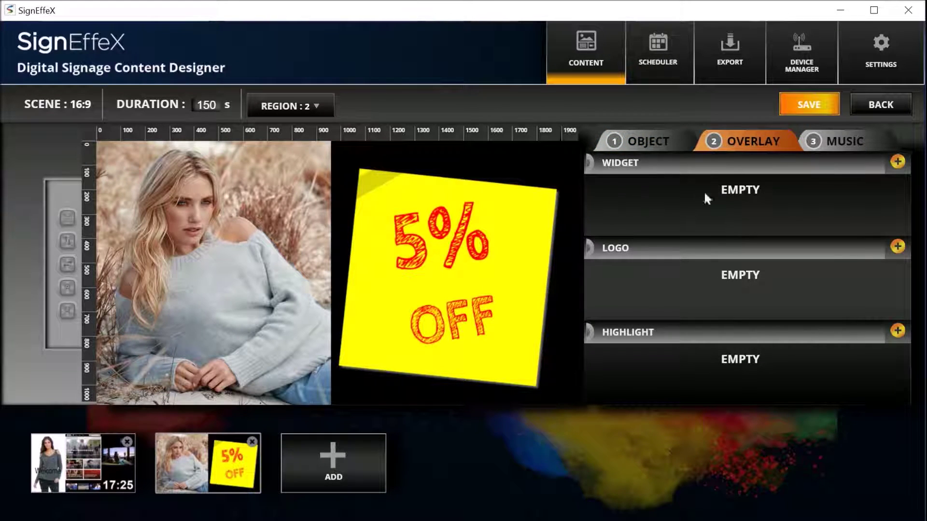
- Add a Default Widget Text Ticker overlay whose content is 'This is a welcome message. Hello world.'
{"action": "left_click", "coordinate": [899, 163]}
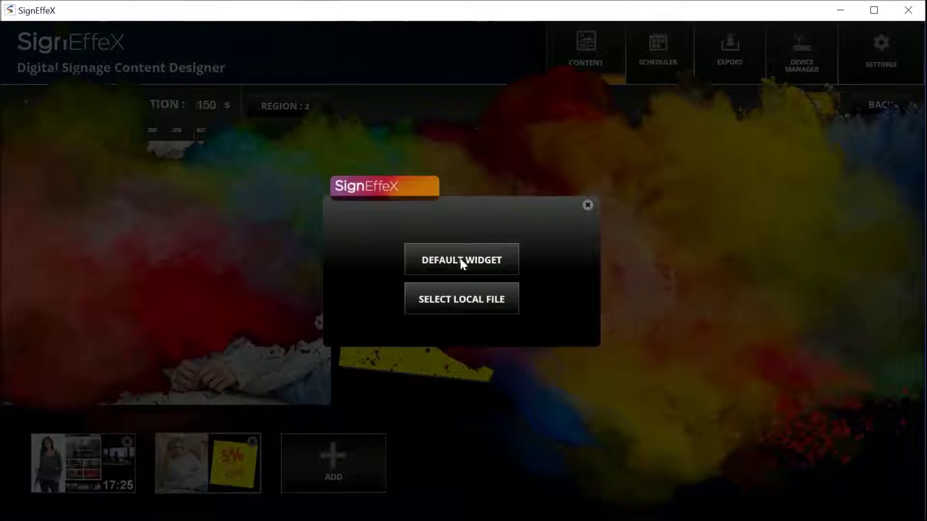
{"action": "left_click", "coordinate": [460, 258]}
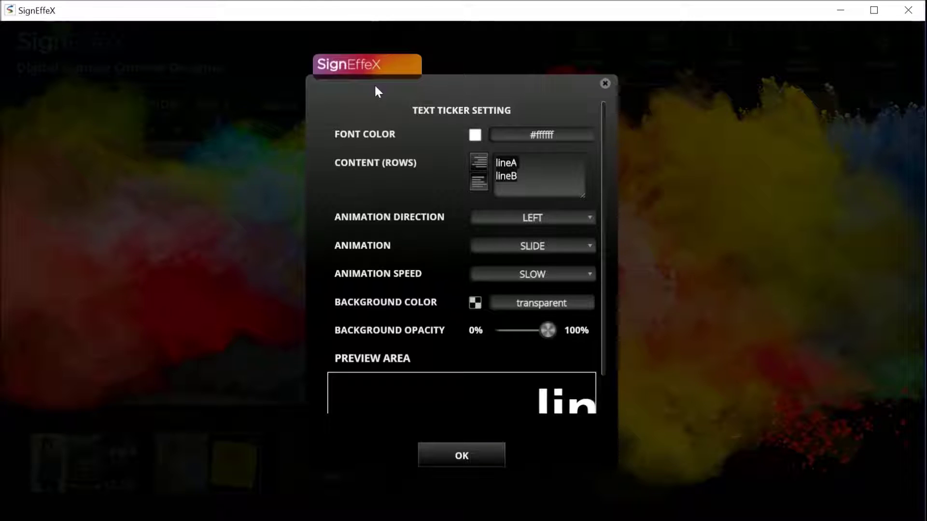
{"action": "key", "text": "ctrl+a"}
{"action": "type", "text": "This is"}
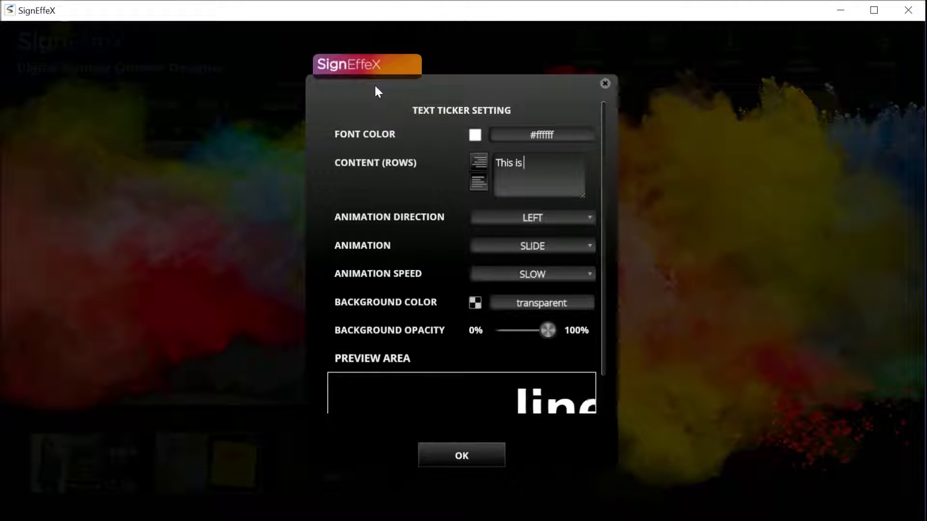
{"action": "type", "text": " a welcome "}
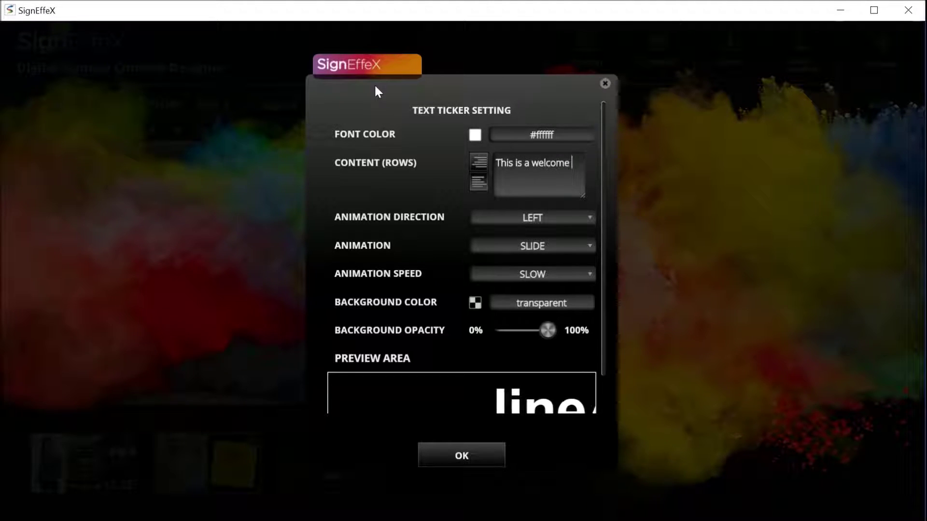
{"action": "type", "text": "message"}
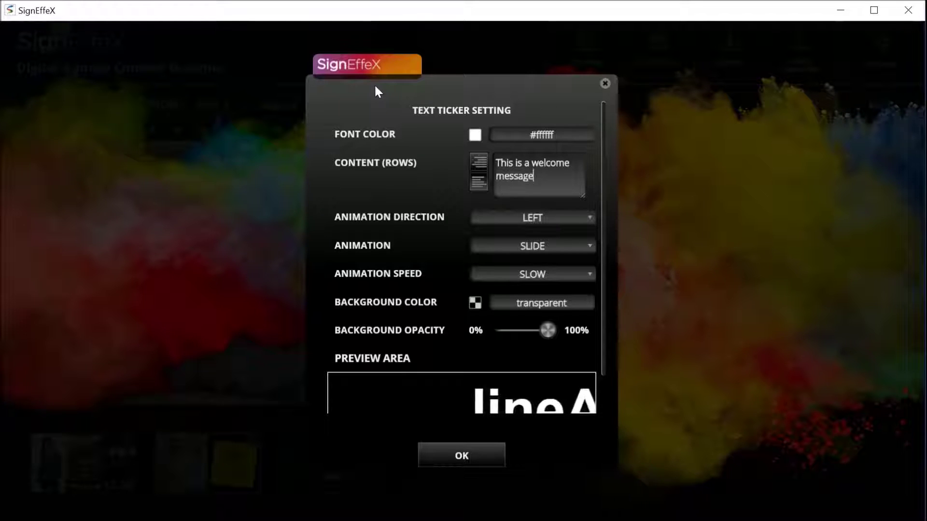
{"action": "type", "text": ". Hell"}
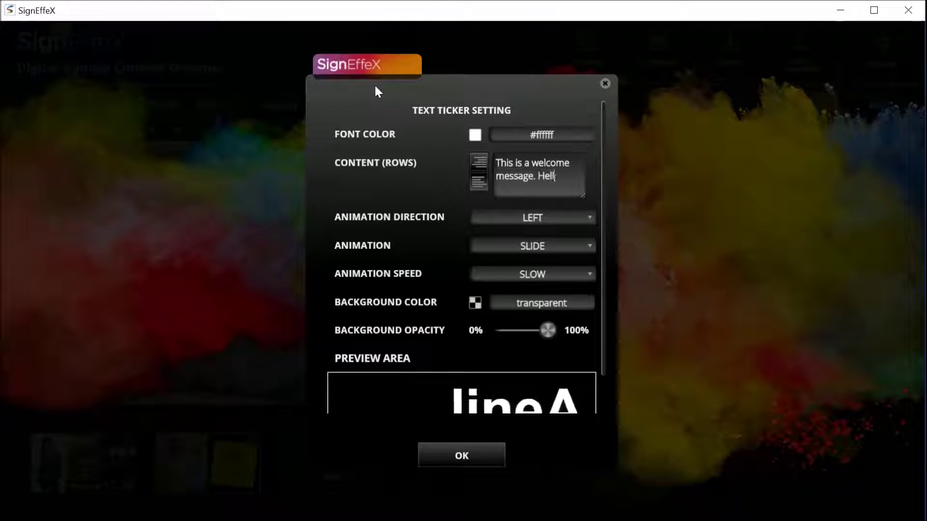
{"action": "type", "text": "o world."}
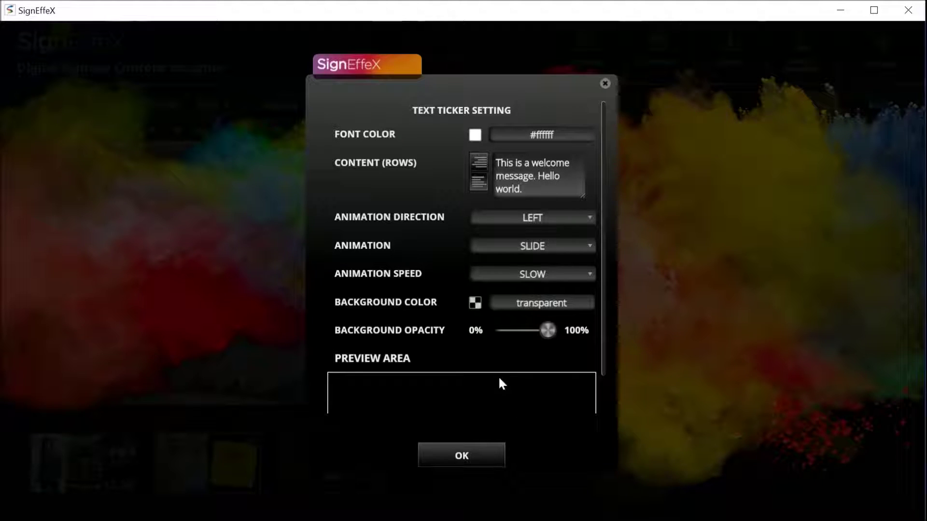
{"action": "left_click", "coordinate": [462, 456]}
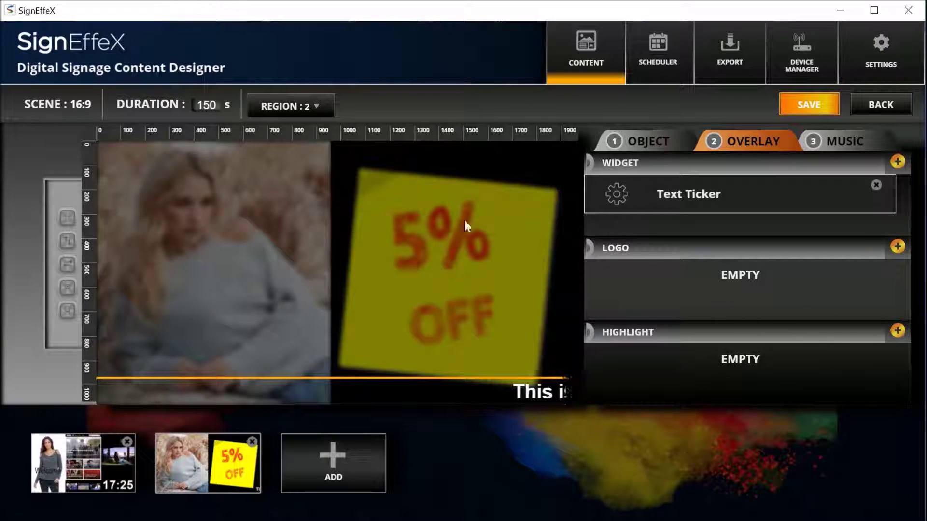
{"action": "left_click", "coordinate": [662, 452]}
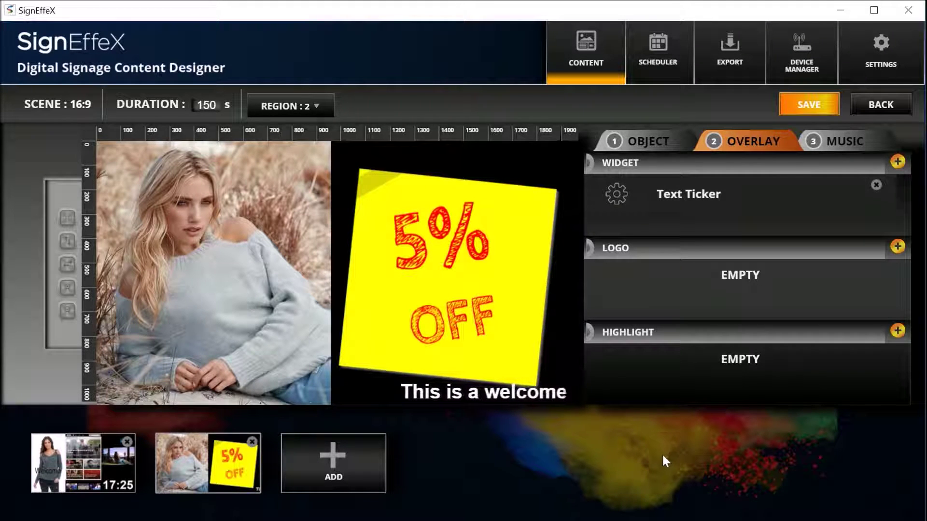
- Create a one-region scene and fill its region with the Earth - 5125.mp4 video
{"action": "left_click", "coordinate": [343, 452]}
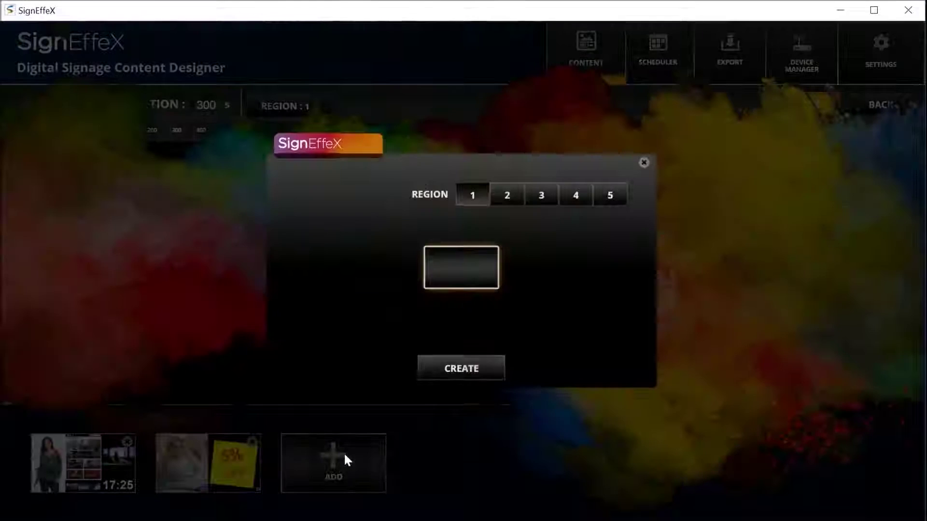
{"action": "left_click", "coordinate": [454, 366]}
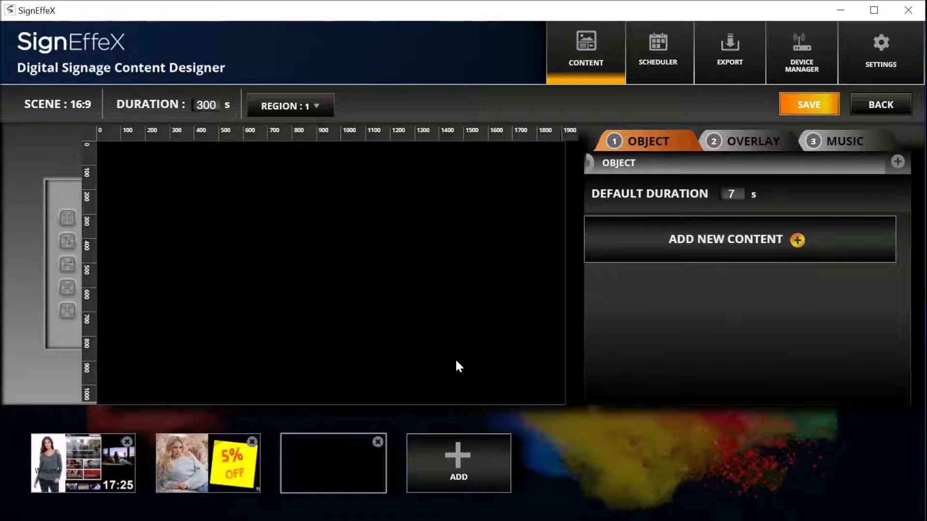
{"action": "left_click", "coordinate": [345, 221]}
{"action": "left_click", "coordinate": [775, 241]}
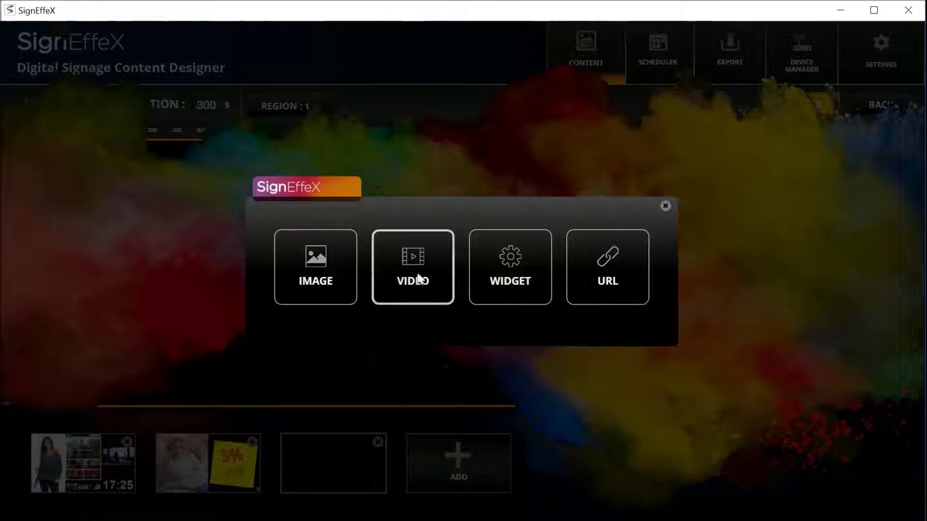
{"action": "left_click", "coordinate": [418, 275]}
{"action": "double_click", "coordinate": [138, 112]}
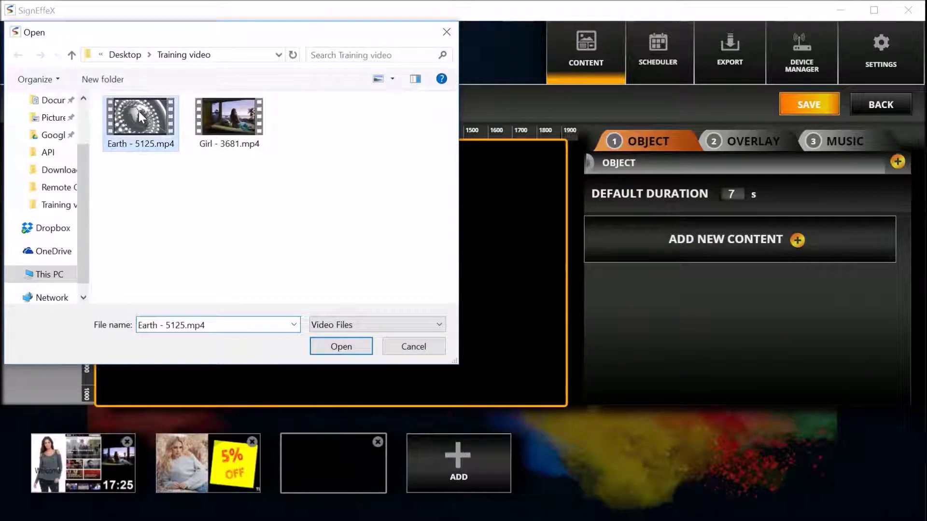
{"action": "left_click", "coordinate": [590, 433]}
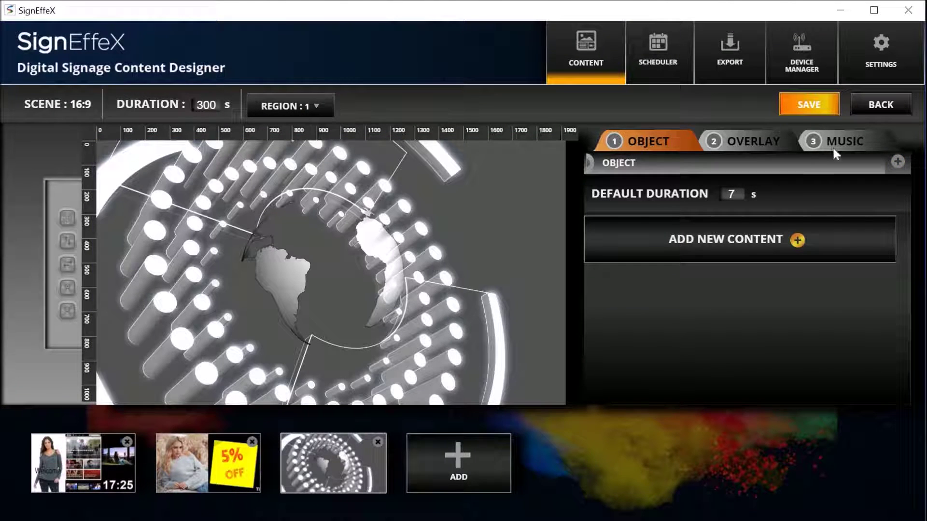
- Add Tours_-_01_-_Enthusiast.mp3 as the Earth video scene's background music track
{"action": "left_click", "coordinate": [839, 141]}
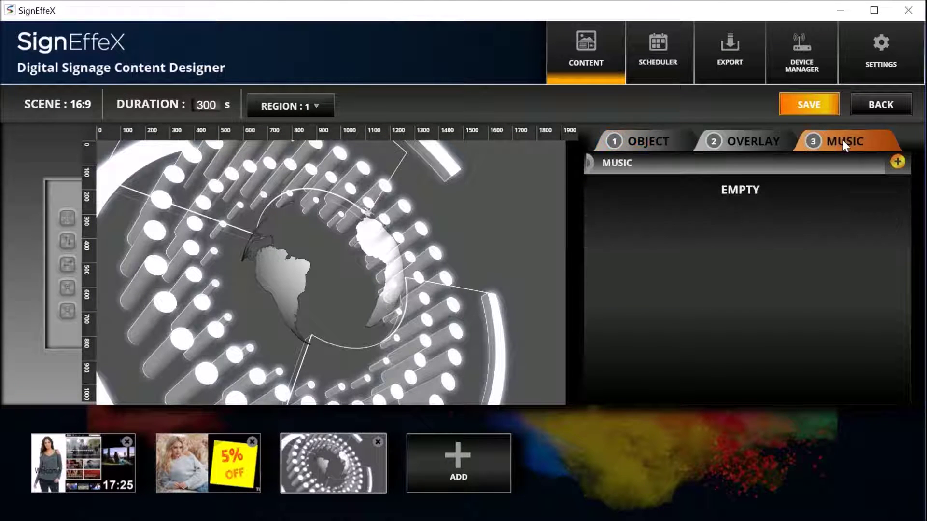
{"action": "left_click", "coordinate": [899, 161]}
{"action": "left_click", "coordinate": [139, 125]}
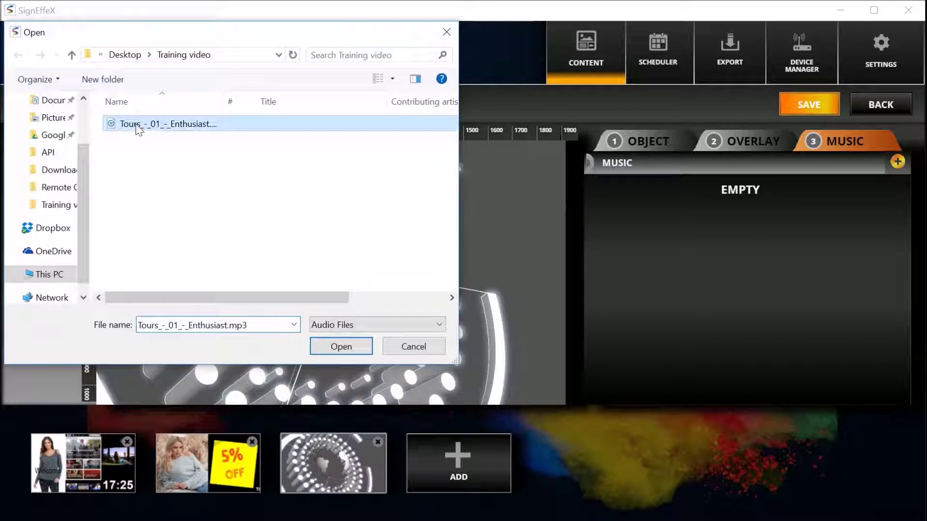
{"action": "double_click", "coordinate": [137, 126]}
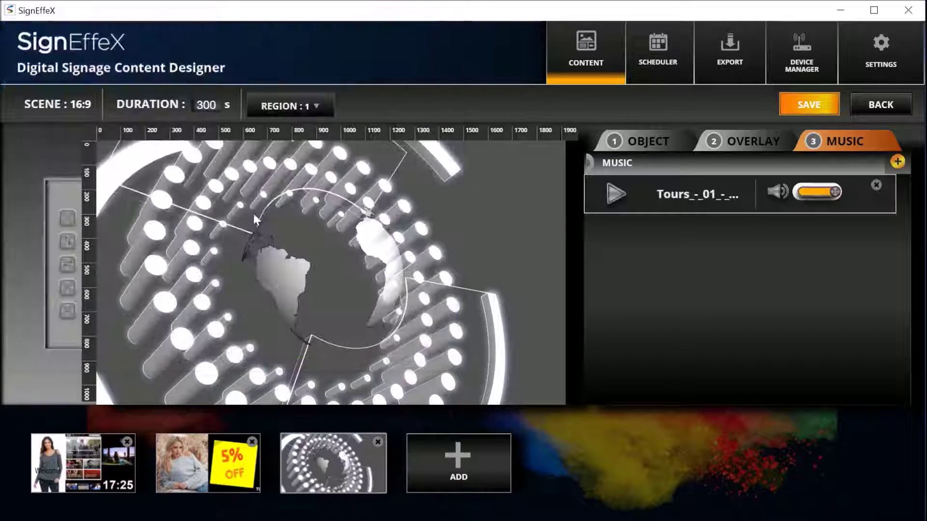
{"action": "left_click", "coordinate": [644, 143]}
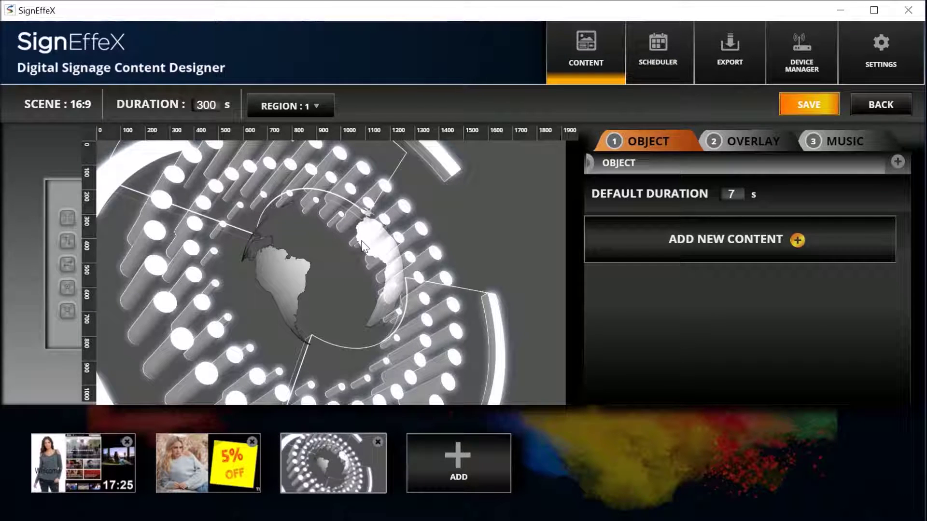
{"action": "left_click", "coordinate": [840, 141]}
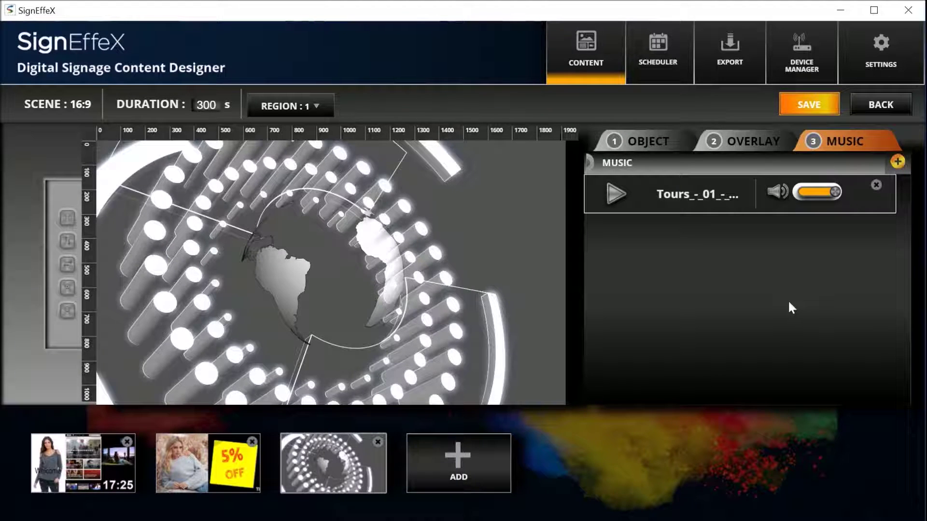
{"action": "left_click", "coordinate": [814, 108]}
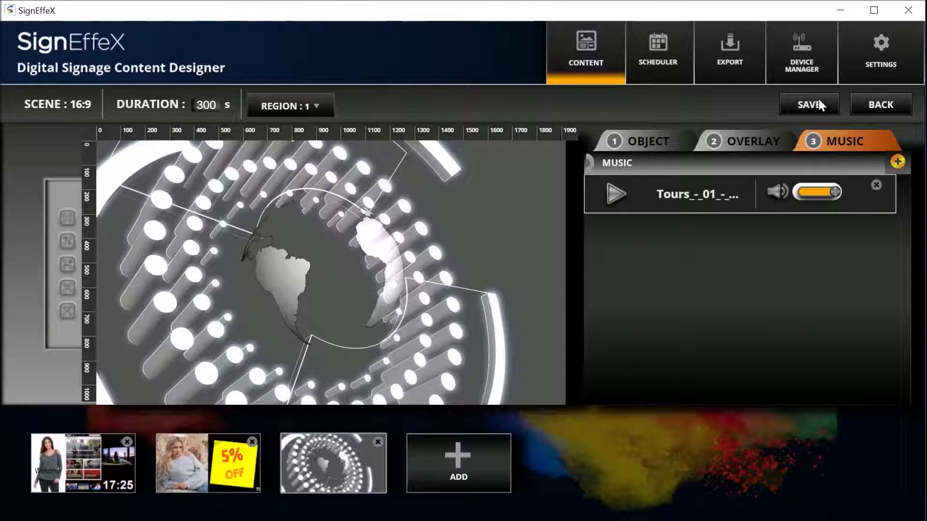
{"action": "left_click", "coordinate": [43, 47]}
{"action": "left_click", "coordinate": [148, 185]}
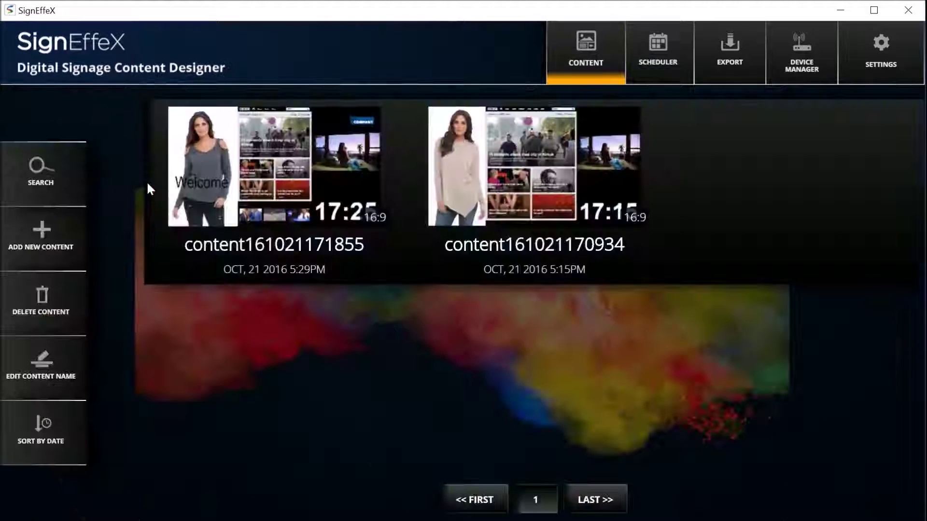